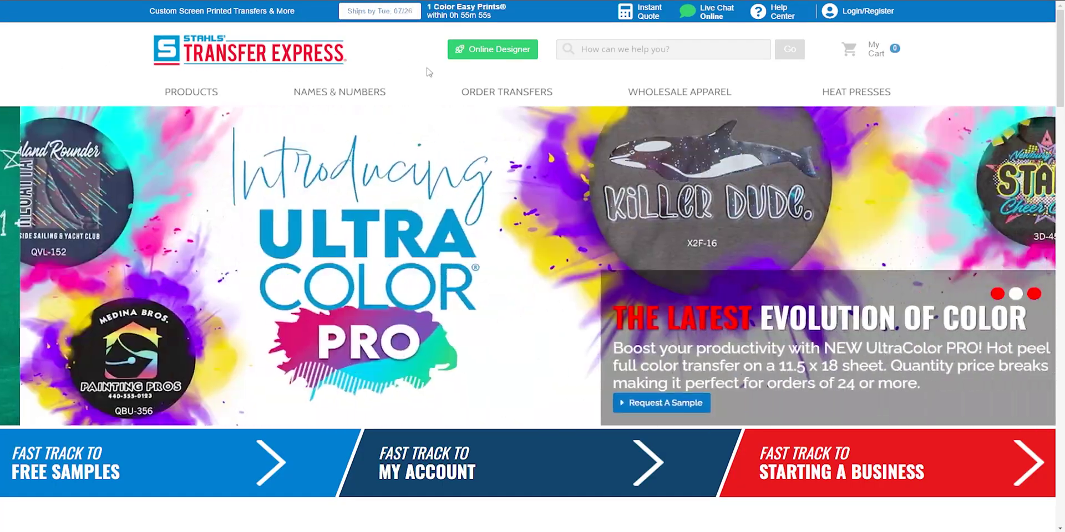
Open the Online Designer and browse its ready-made layout and clip art galleries.
mouse_move(475, 95)
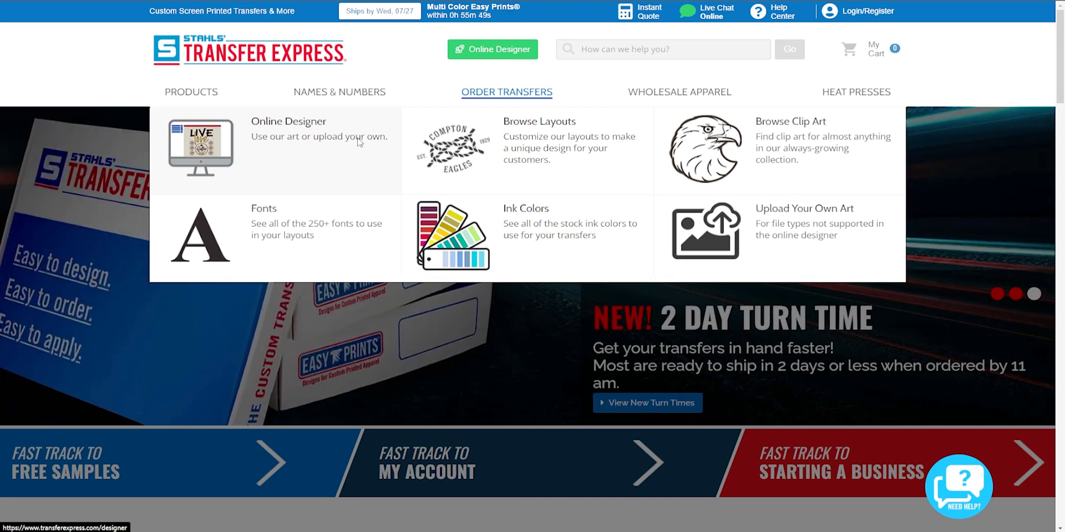
left_click(359, 142)
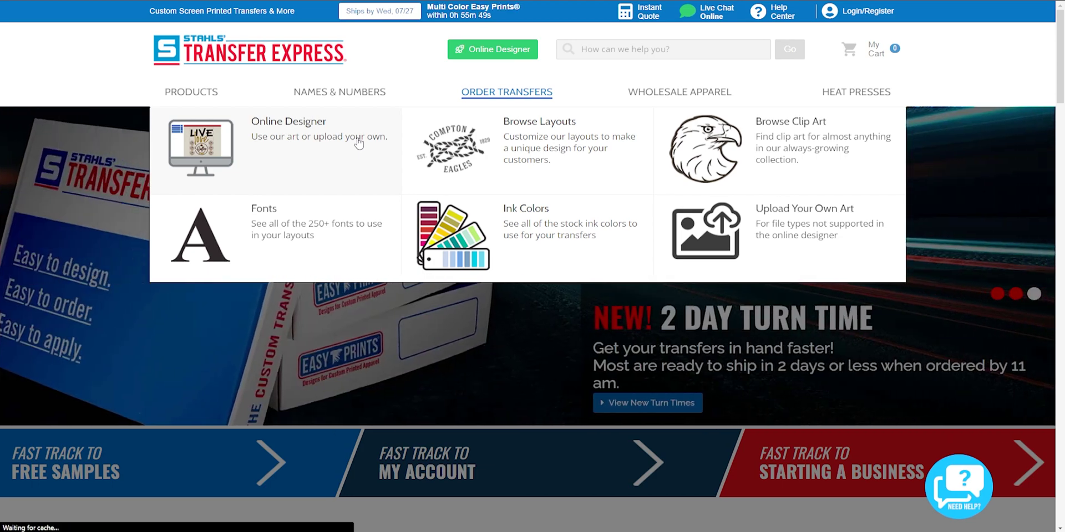
left_click(31, 225)
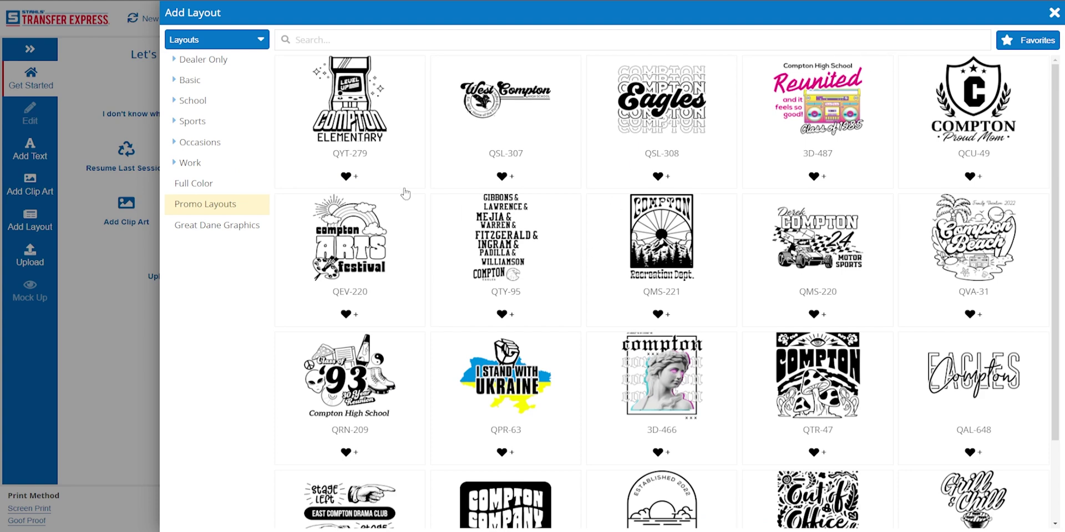
left_click(32, 180)
left_click(27, 186)
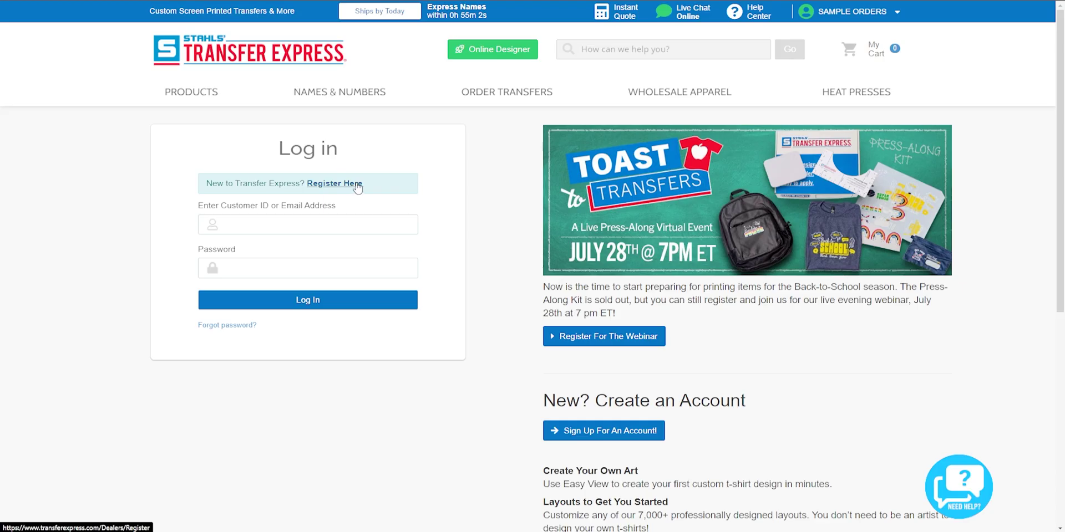
Open the Register Here page and scroll through the new-account form.
left_click(357, 184)
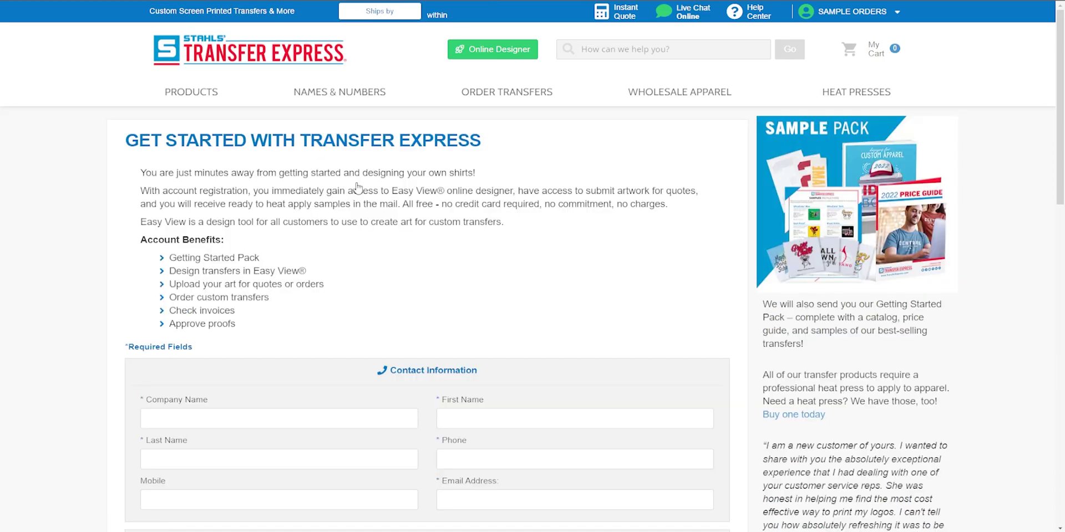
scroll(358, 188, "down", 10)
left_click_drag(1062, 317, 1062, 374)
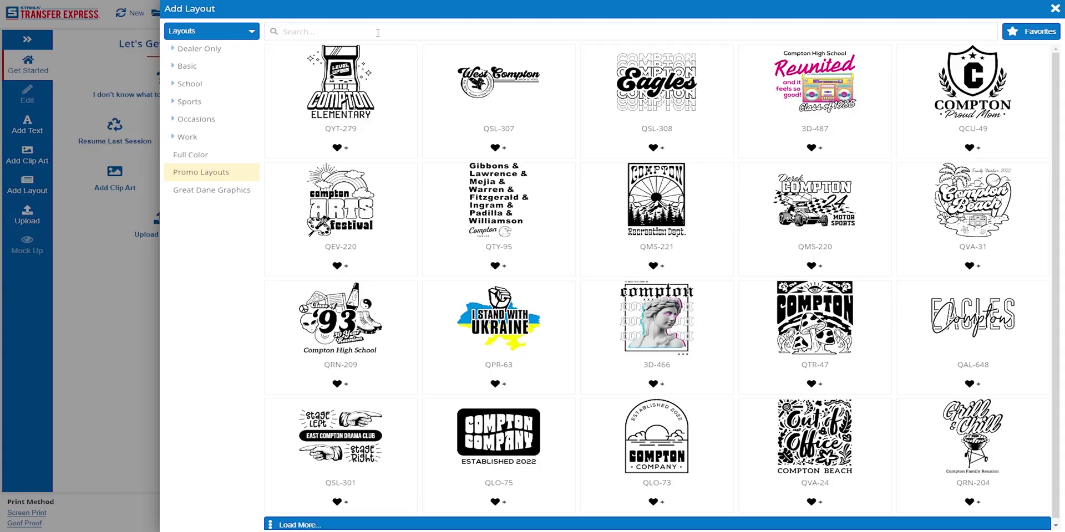
Search the layout gallery for qms-210.
type("qms-210")
key("Return")
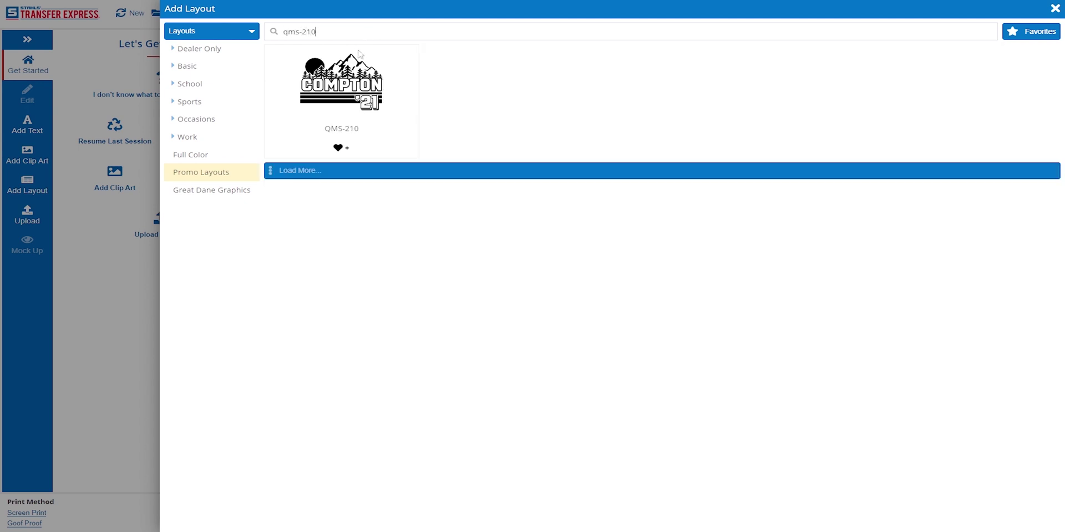
left_click_drag(333, 32, 272, 30)
left_click(377, 33)
left_click_drag(317, 32, 269, 31)
left_click(132, 228)
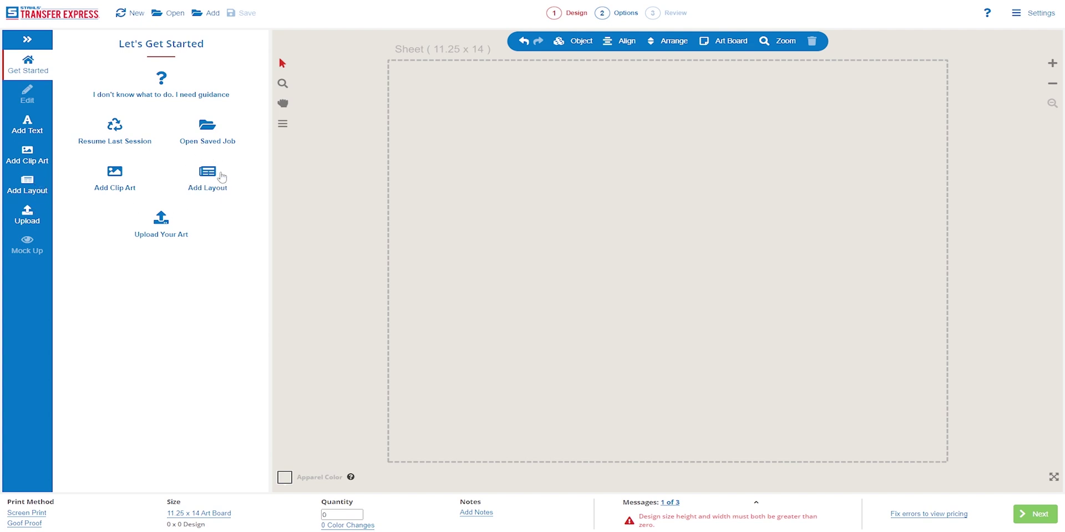
Load more layouts and add the QMS-210 mountain layout to the sheet.
left_click(30, 187)
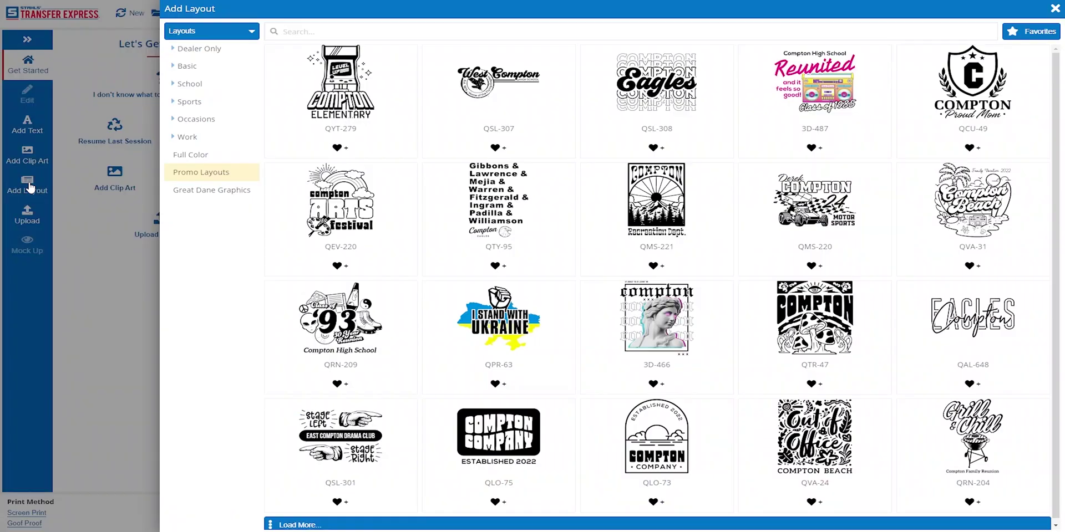
scroll(434, 229, "down", 1)
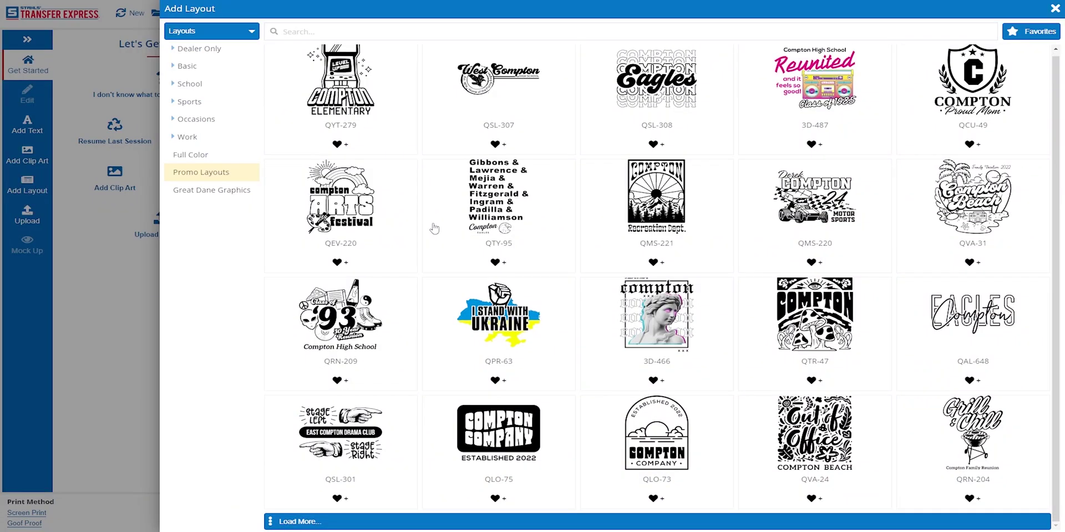
left_click(404, 522)
scroll(421, 396, "down", 4)
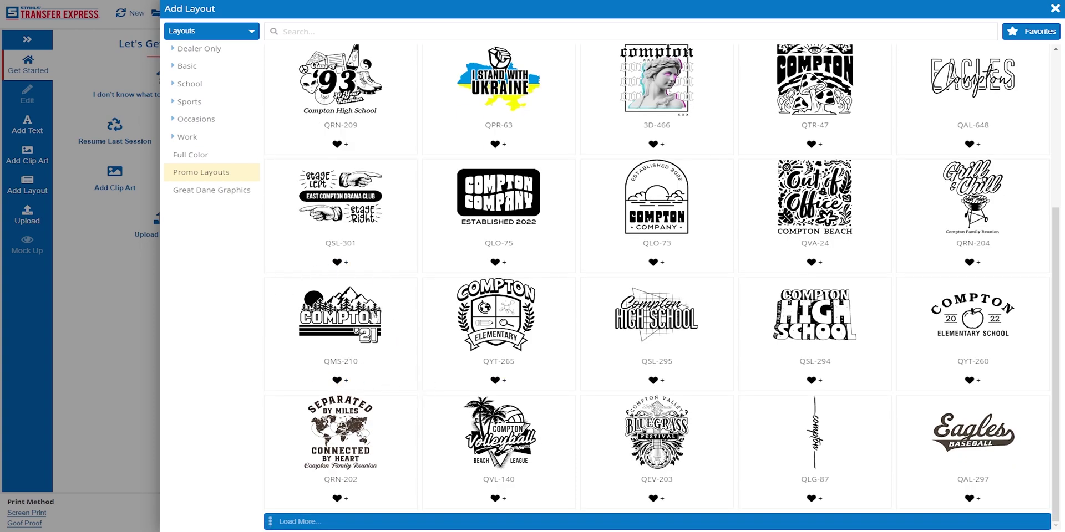
left_click(341, 316)
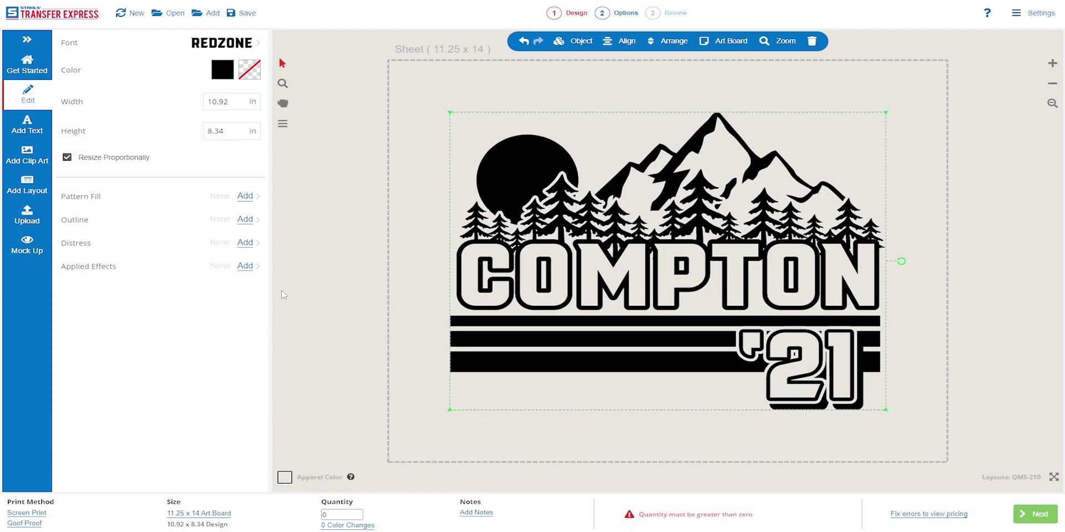
Reopen the layout gallery and search it again for QMS-210.
left_click(27, 185)
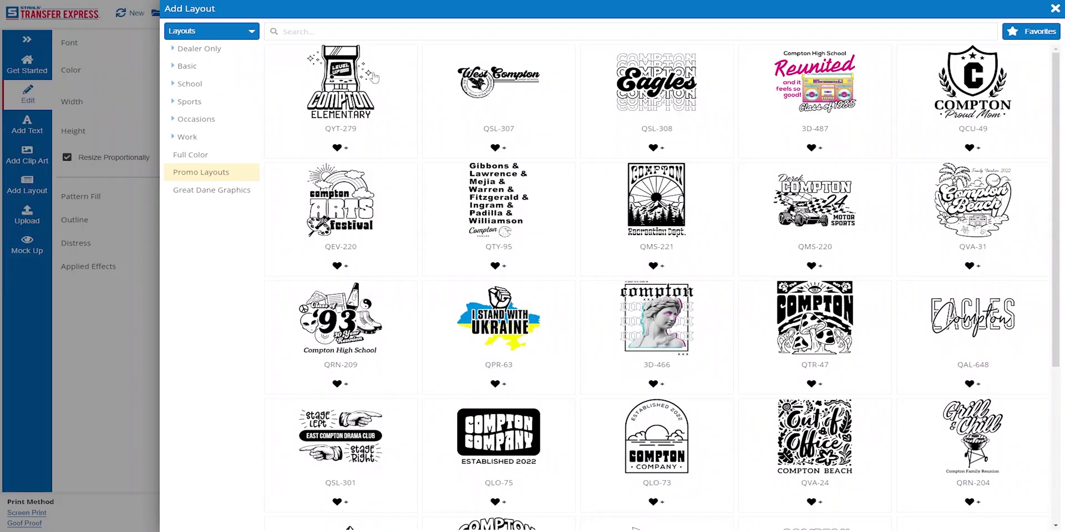
left_click(350, 34)
type("qms-210")
key("Return")
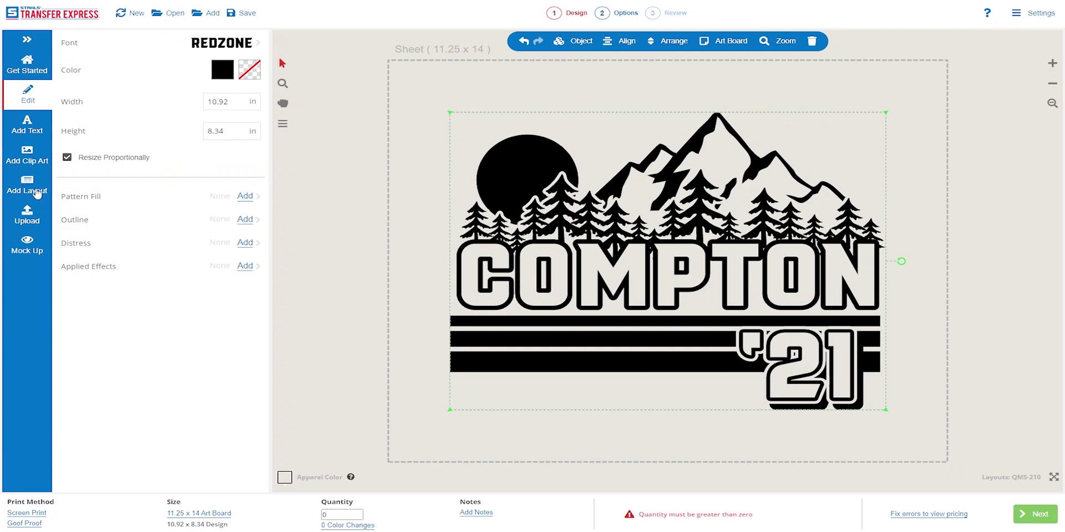
Replace the COMPTON text with SALT FORK.
left_click(348, 337)
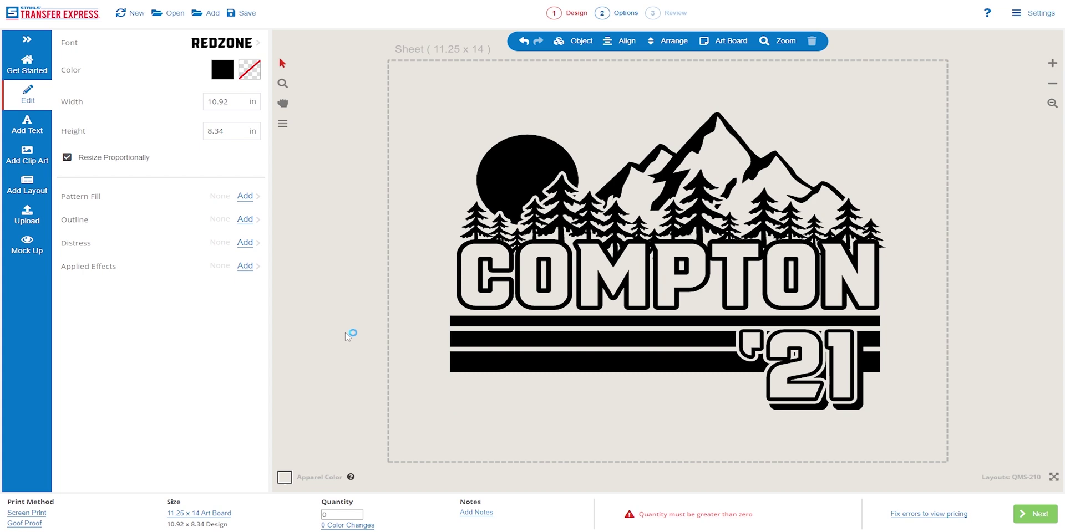
double_click(567, 293)
type("SALT FORK")
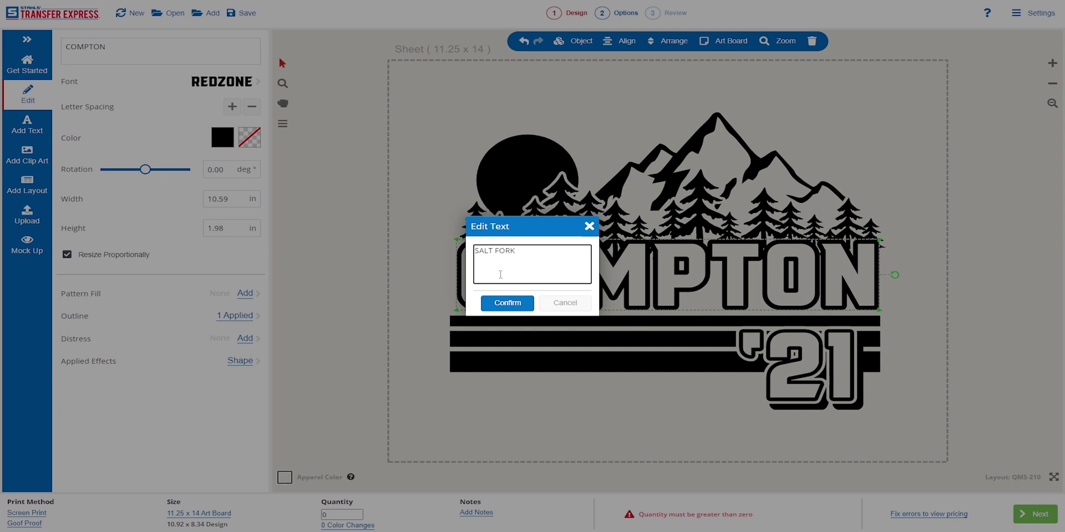
left_click(507, 303)
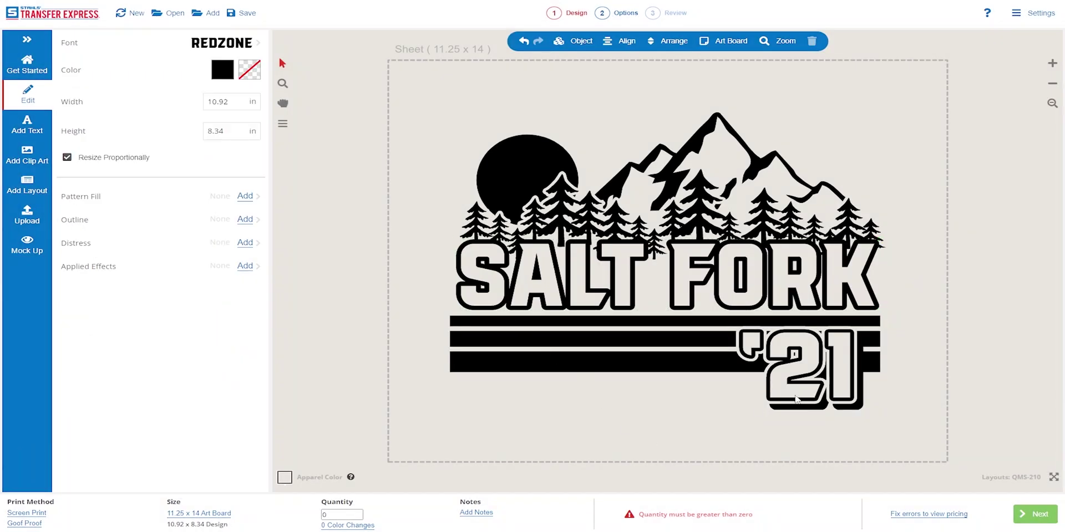
Replace '21 with OHIO, shrink it and move it left to centre between the stripes.
double_click(797, 398)
triple_click(497, 247)
type("OHIO")
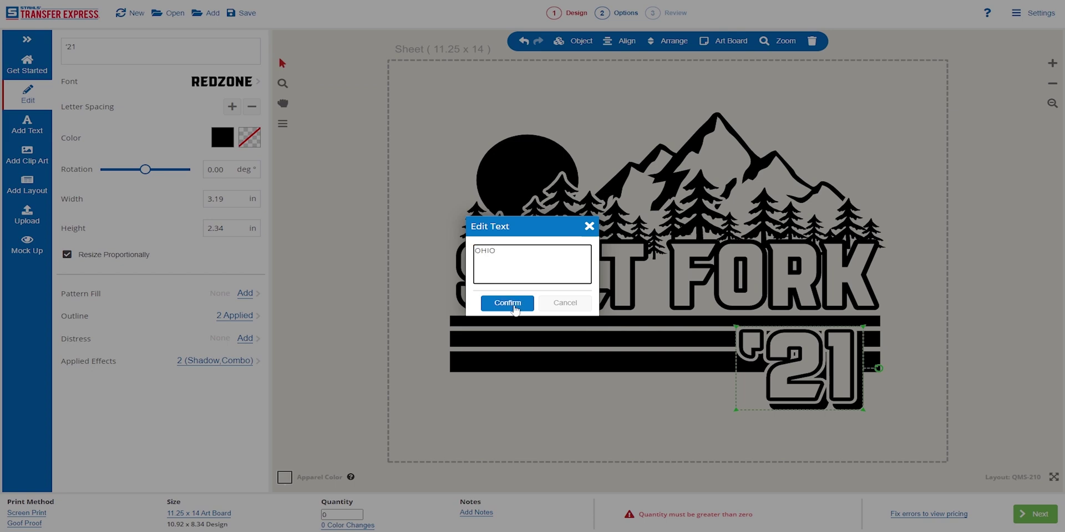
left_click(507, 303)
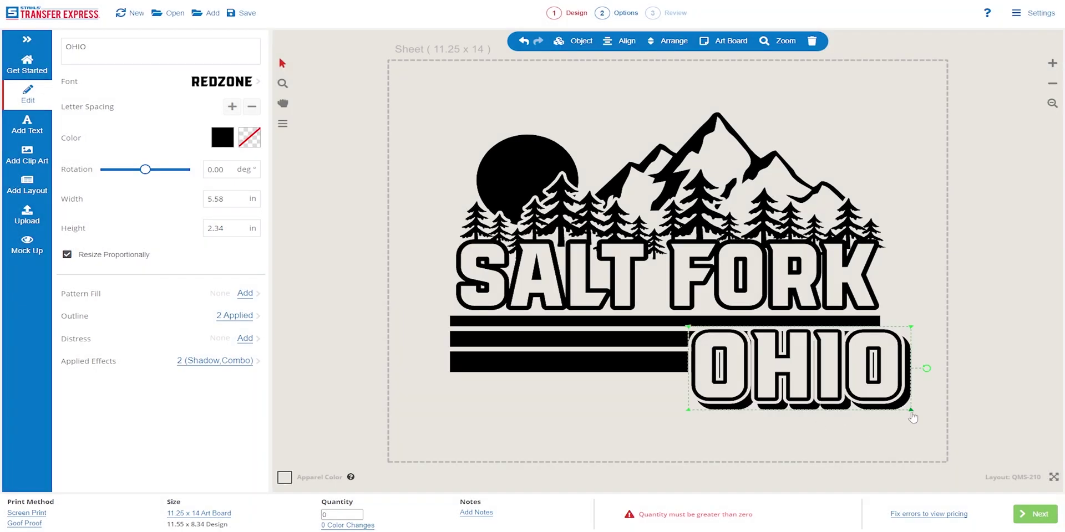
left_click_drag(911, 409, 854, 387)
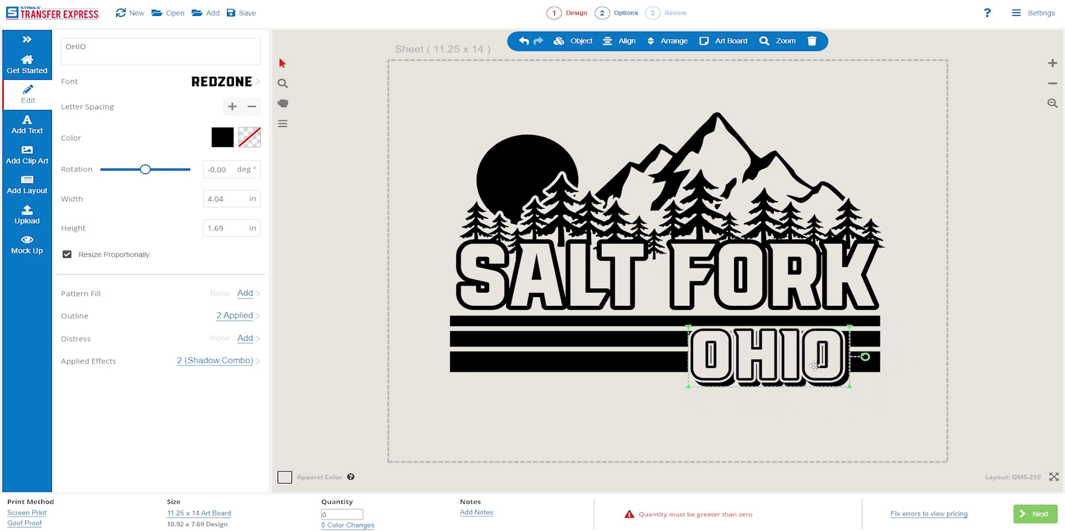
left_click_drag(799, 360, 732, 359)
left_click(753, 435)
left_click(741, 283)
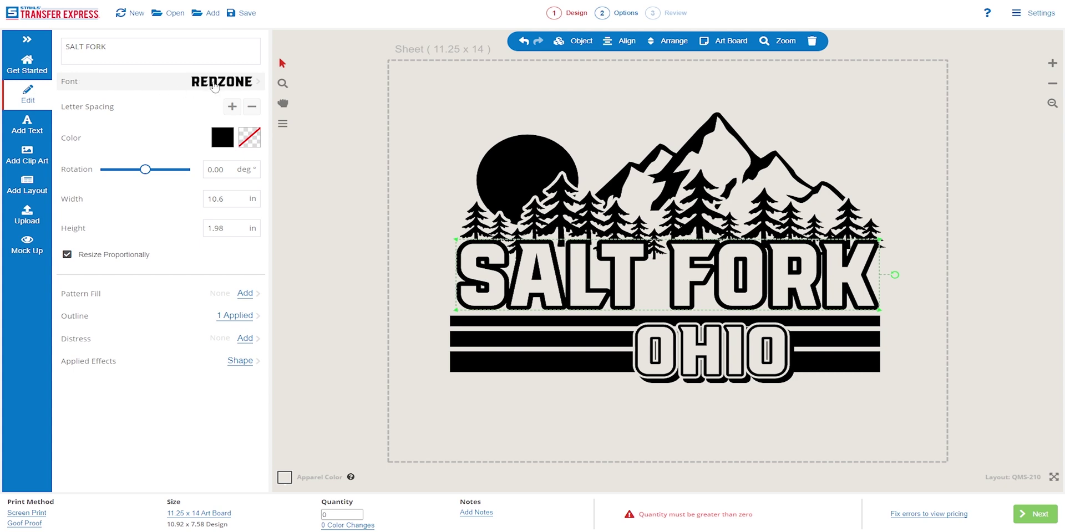
Set the SALT FORK lettering in the Bahamas Heavy font.
left_click(156, 86)
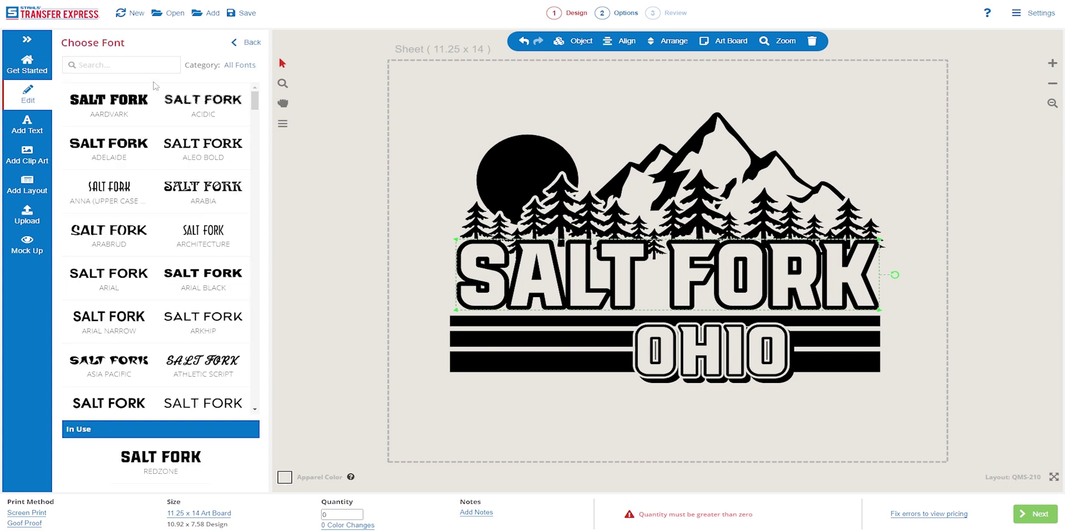
scroll(145, 183, "down", 10)
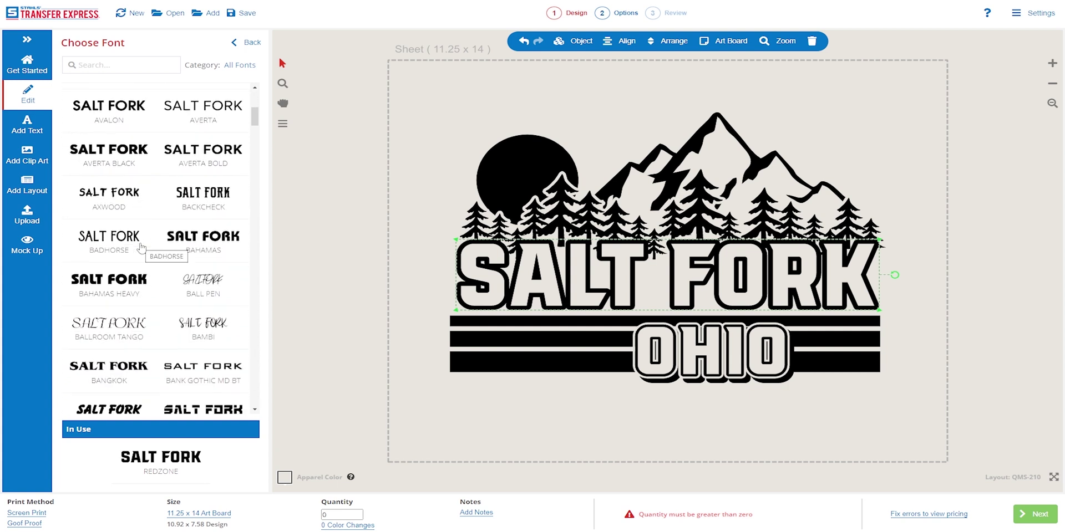
left_click(117, 284)
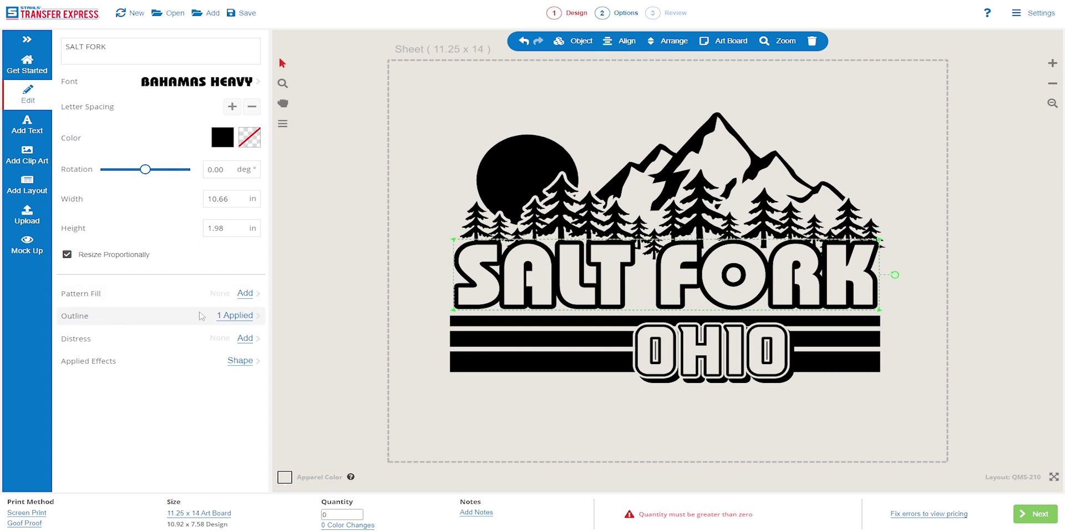
Reduce the SALT FORK outline thickness from 0.25 in to 0.16 in.
left_click(235, 316)
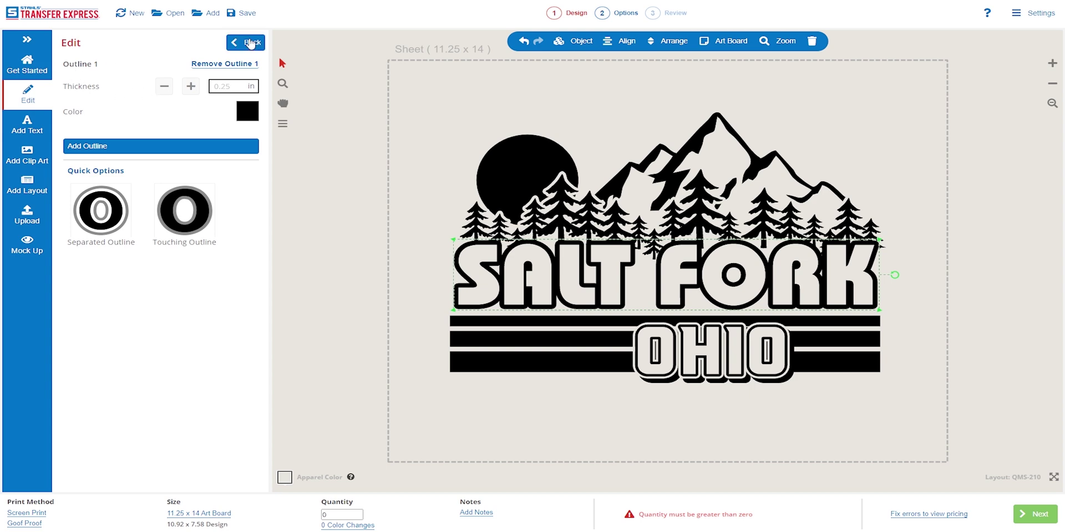
left_click(165, 87)
left_click(164, 87)
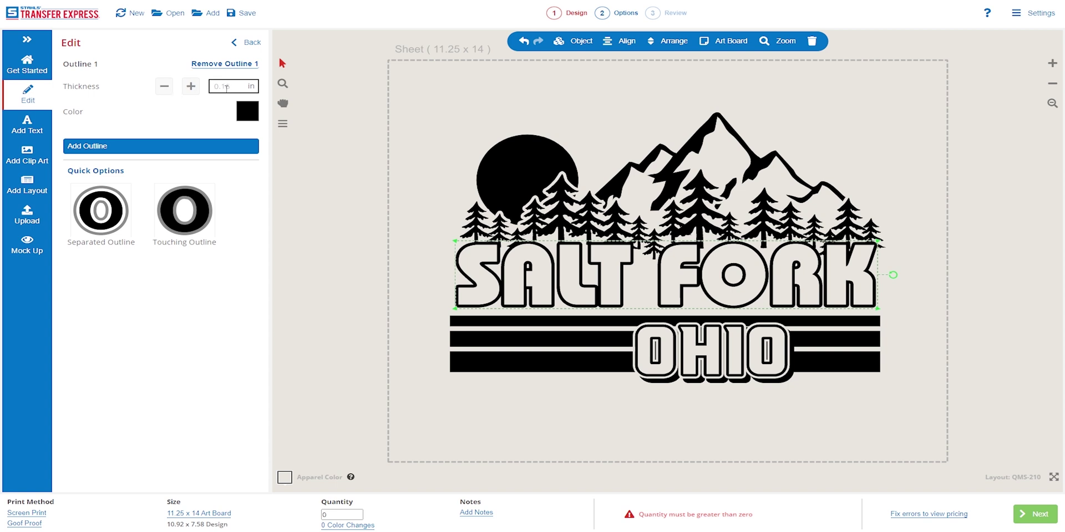
left_click(245, 42)
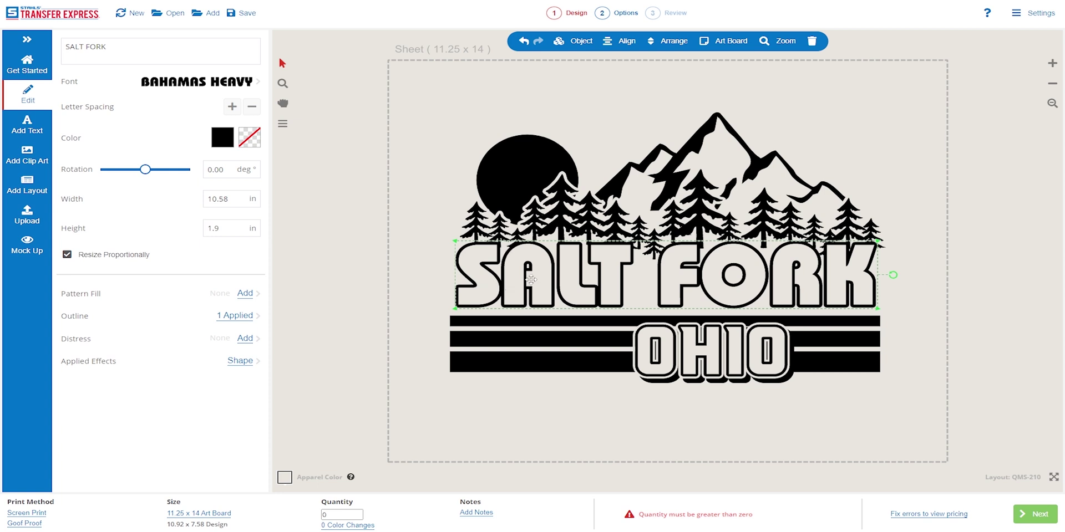
left_click(282, 126)
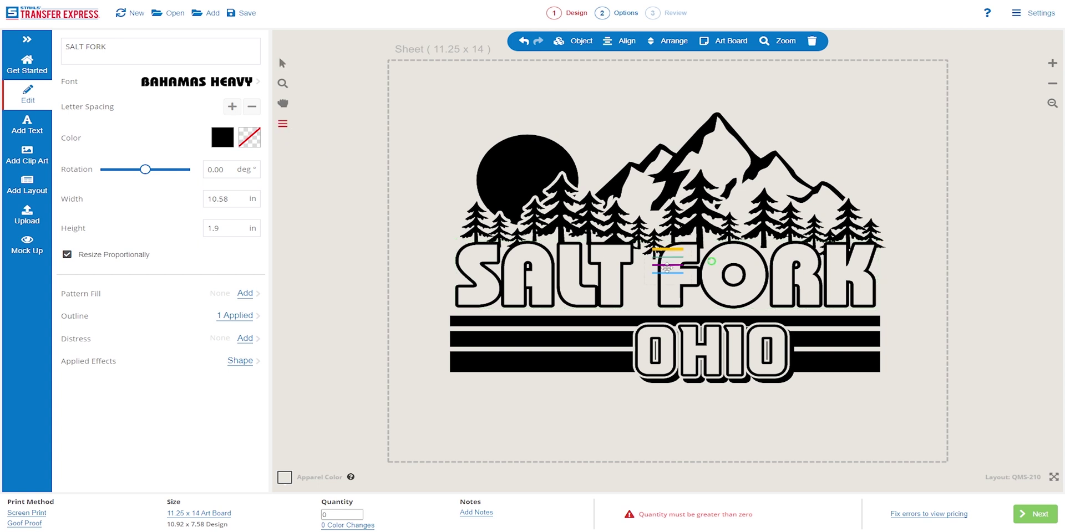
left_click_drag(711, 261, 643, 283)
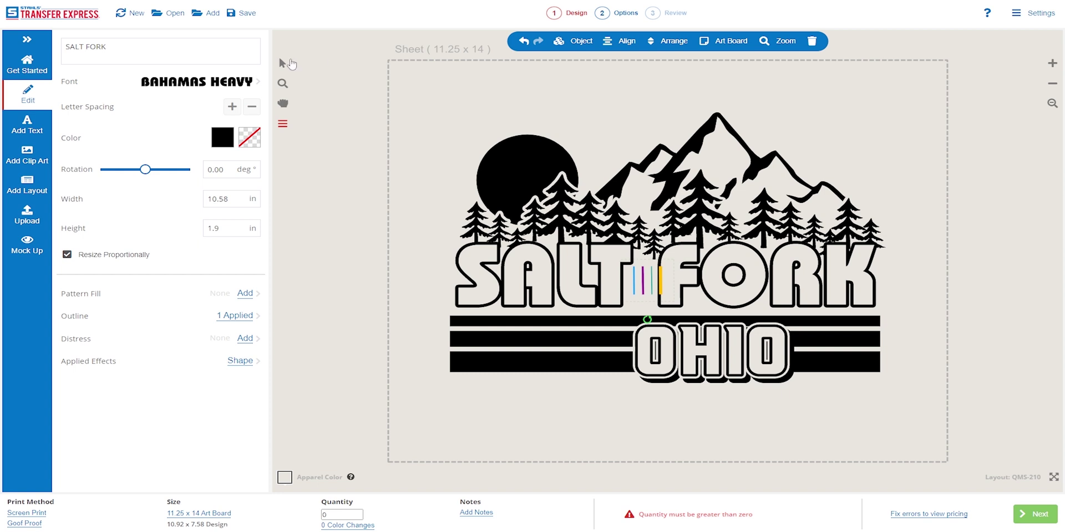
left_click(283, 63)
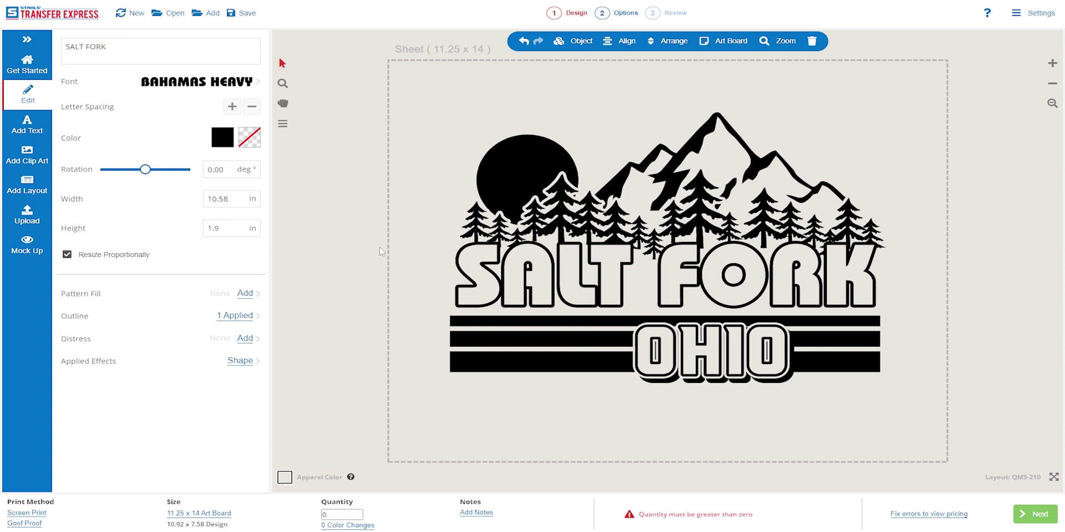
key("ctrl+a")
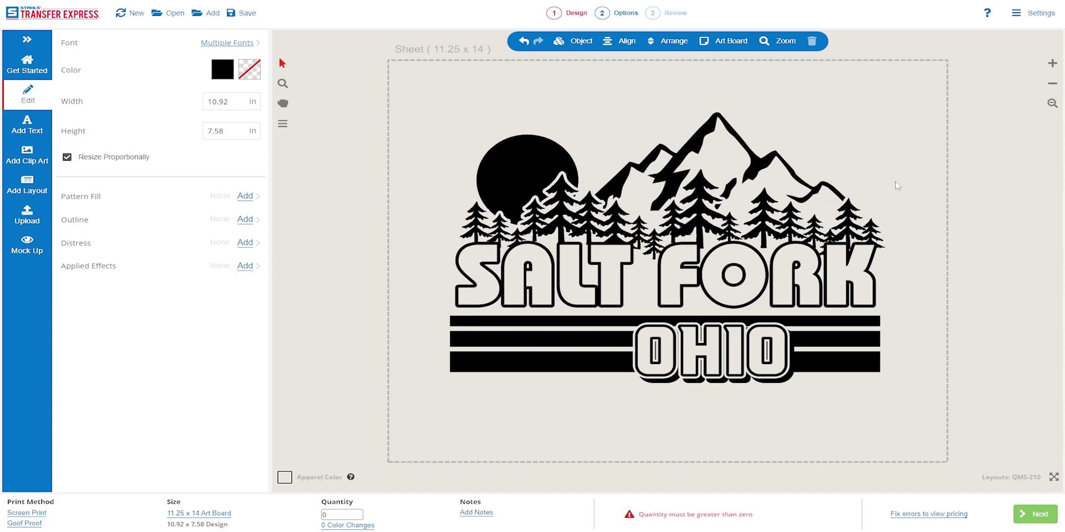
Move the mountain clip art up and left, delete it, then restore it.
left_click(708, 147)
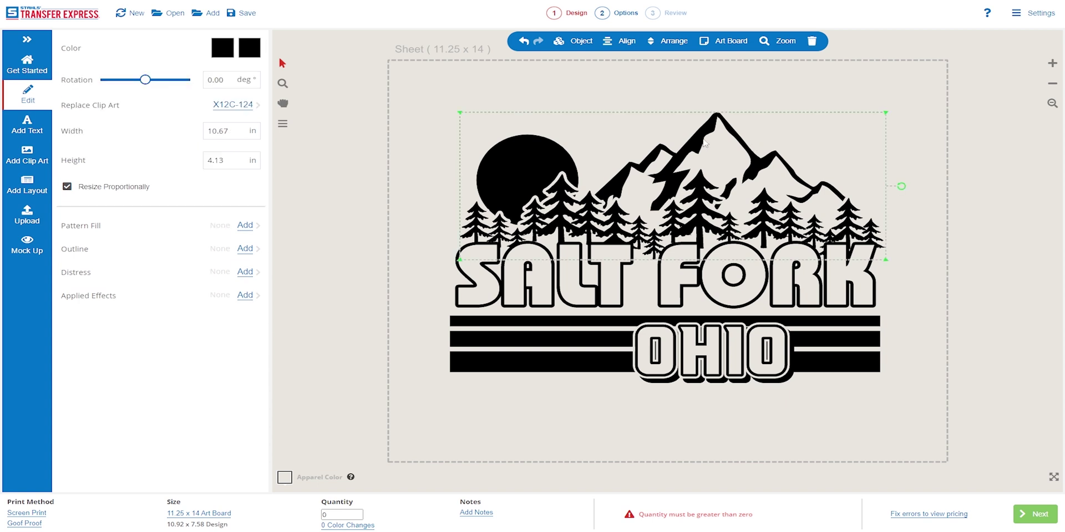
left_click_drag(700, 148, 676, 169)
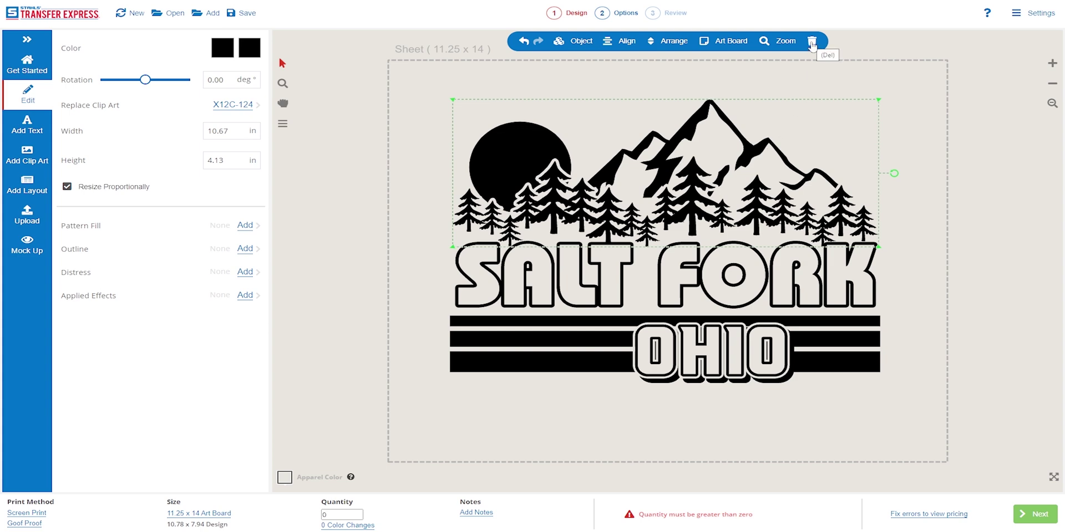
left_click(811, 43)
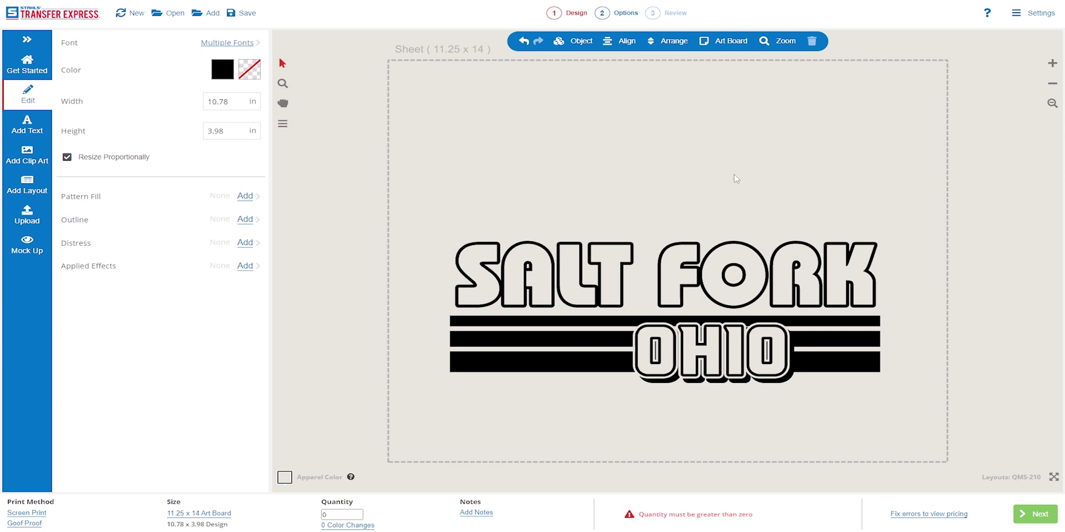
left_click(523, 41)
left_click(499, 153)
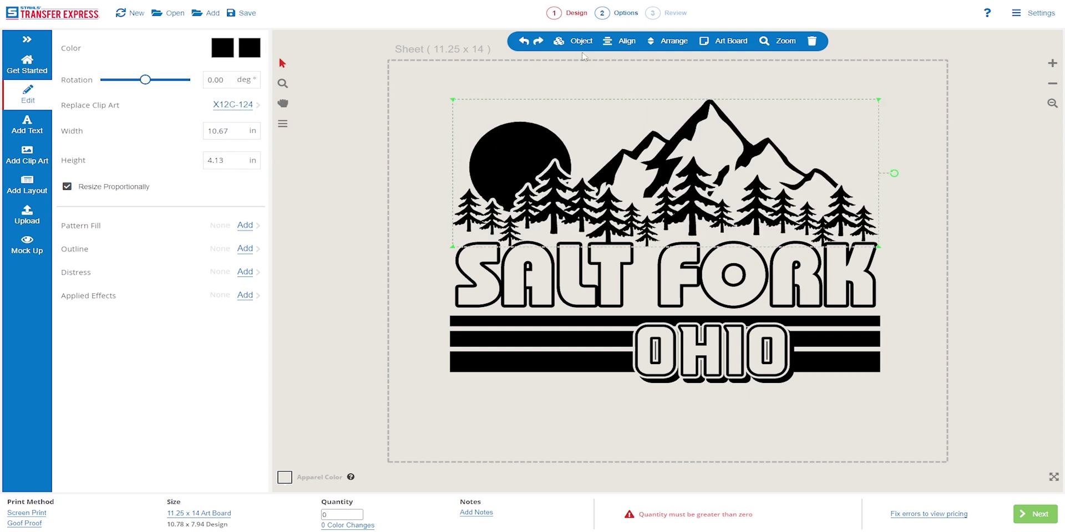
Un Group the clip art and delete the sun, mountain shape and row of trees.
left_click(581, 44)
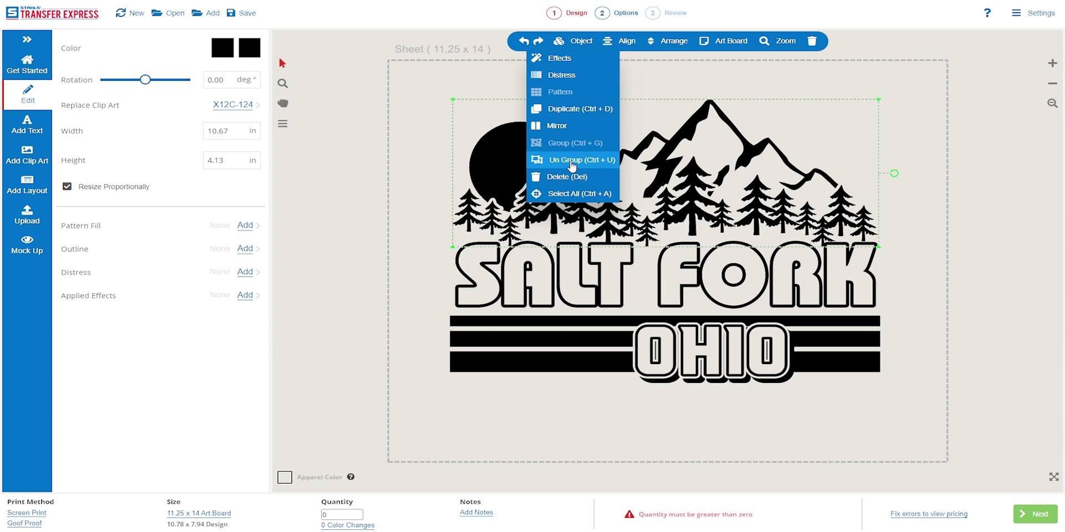
left_click(572, 160)
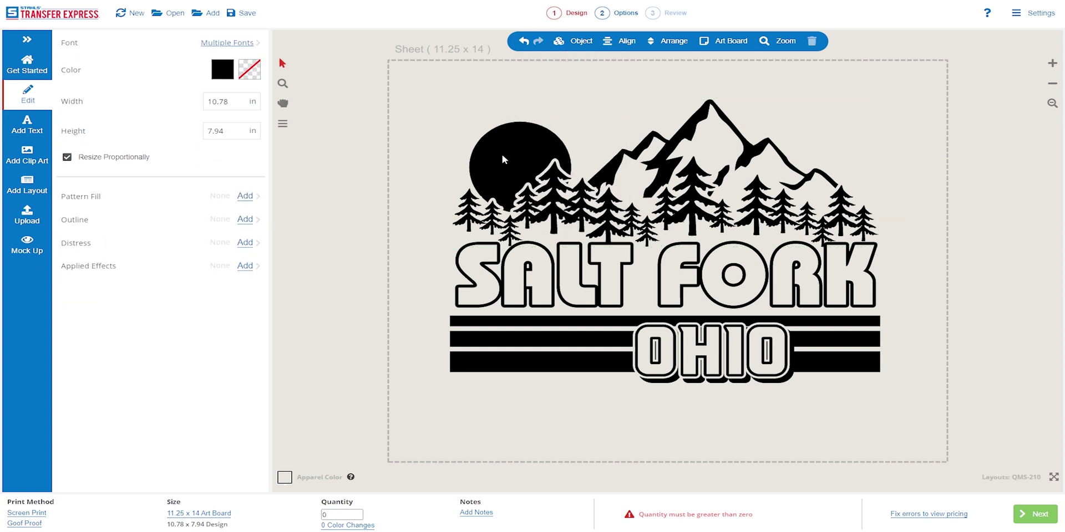
left_click(811, 43)
left_click(639, 156)
left_click(810, 41)
left_click(672, 205)
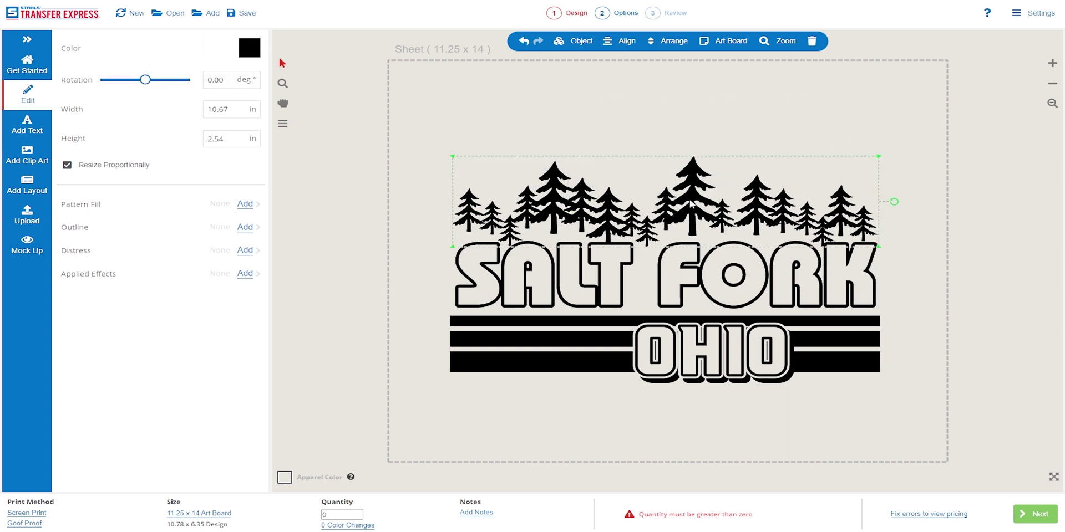
left_click(811, 41)
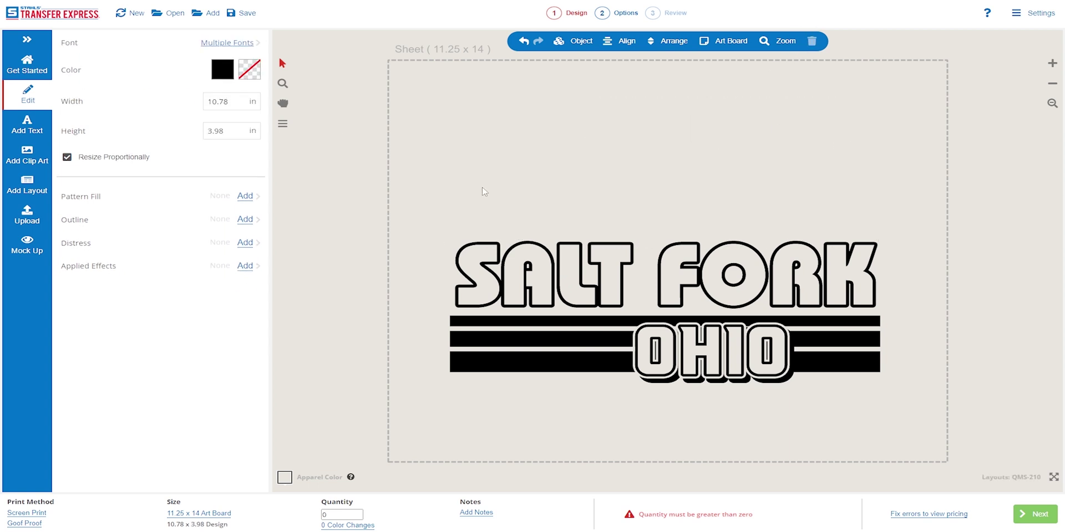
Search clip art for 'mountain' and place the lake-with-cattails art X12C-80.
left_click(33, 159)
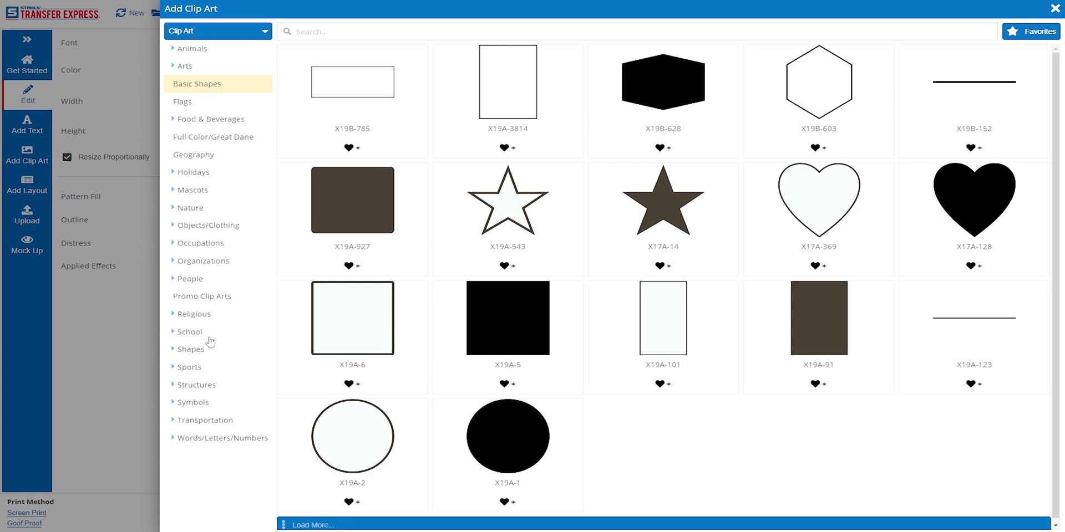
left_click(339, 33)
type("mountain")
key("Return")
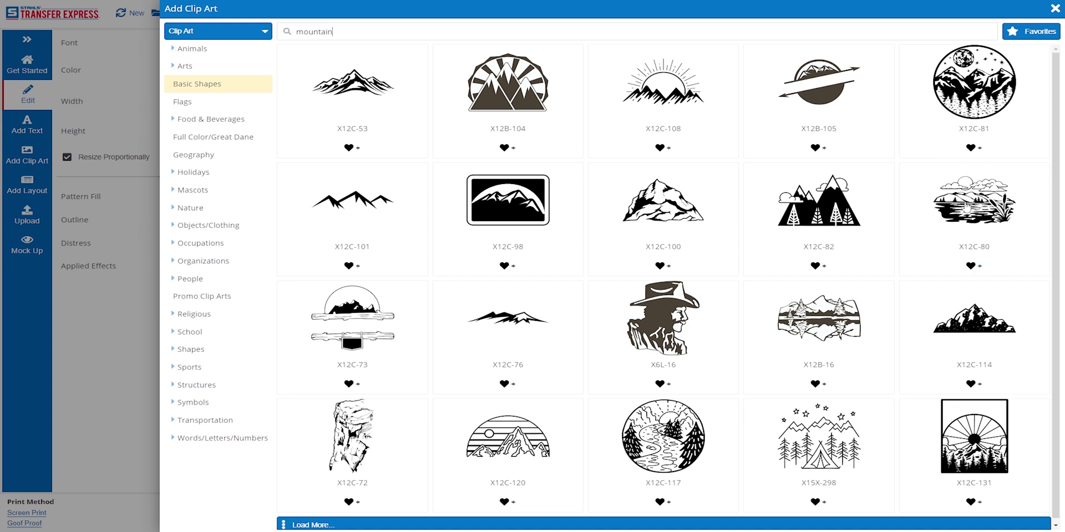
left_click(993, 208)
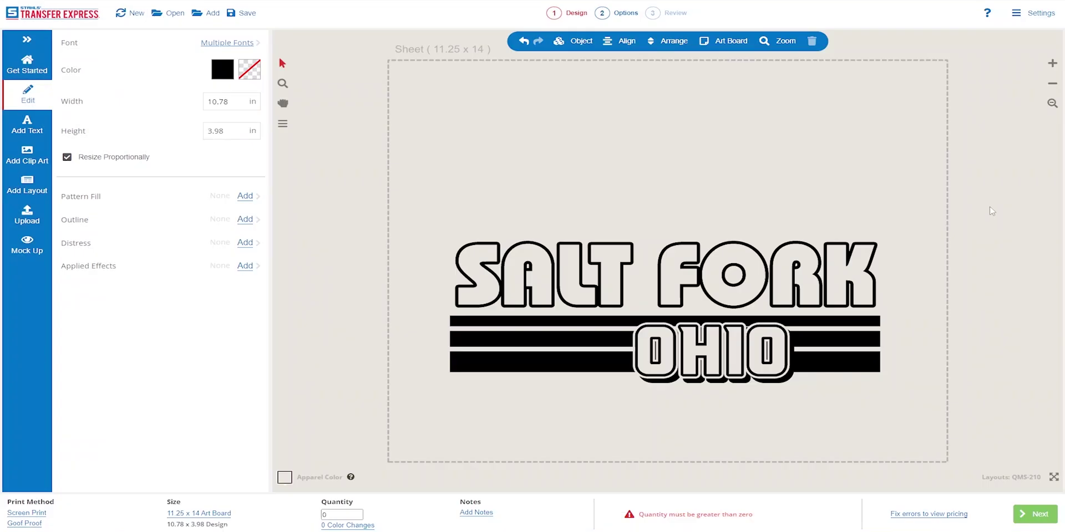
Shrink the lake art to 12.06 x 7.73 in, send it behind the lettering, and move it up-left.
left_click_drag(1003, 453, 819, 343)
left_click_drag(722, 277, 768, 279)
left_click(673, 40)
left_click(656, 78)
left_click_drag(737, 197, 605, 170)
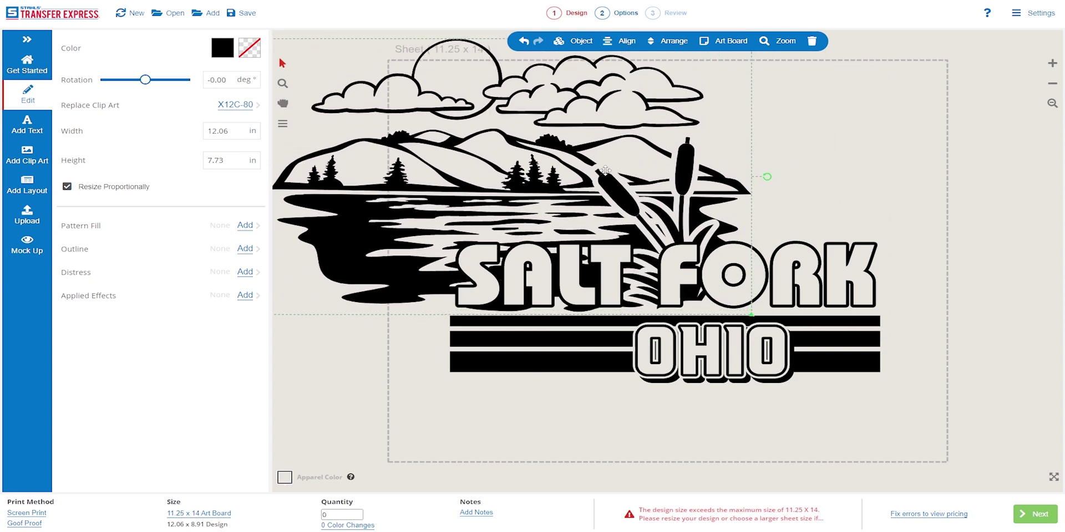
left_click(838, 172)
left_click(582, 222)
Un Group the landscape art and delete its white wavy water lines.
left_click(577, 41)
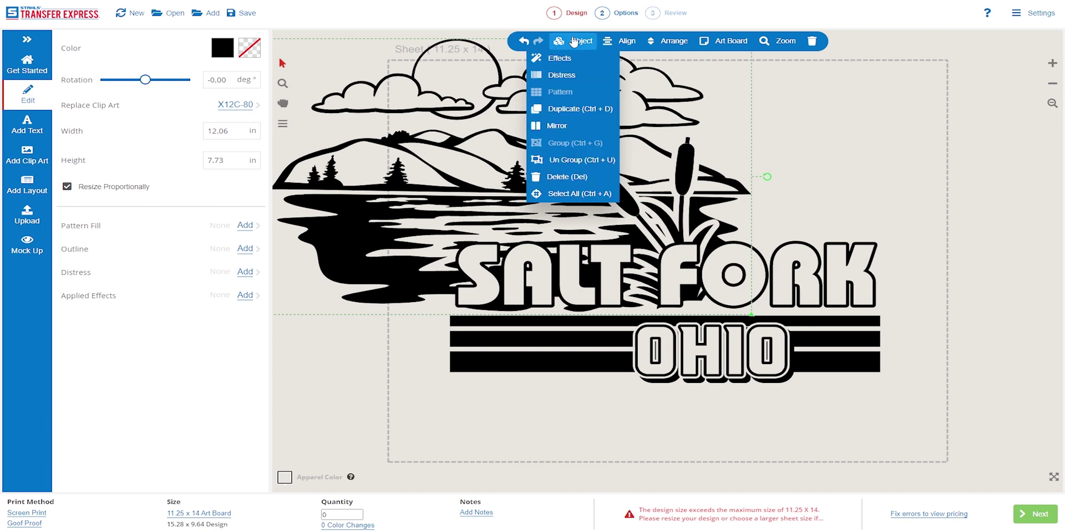
left_click(582, 159)
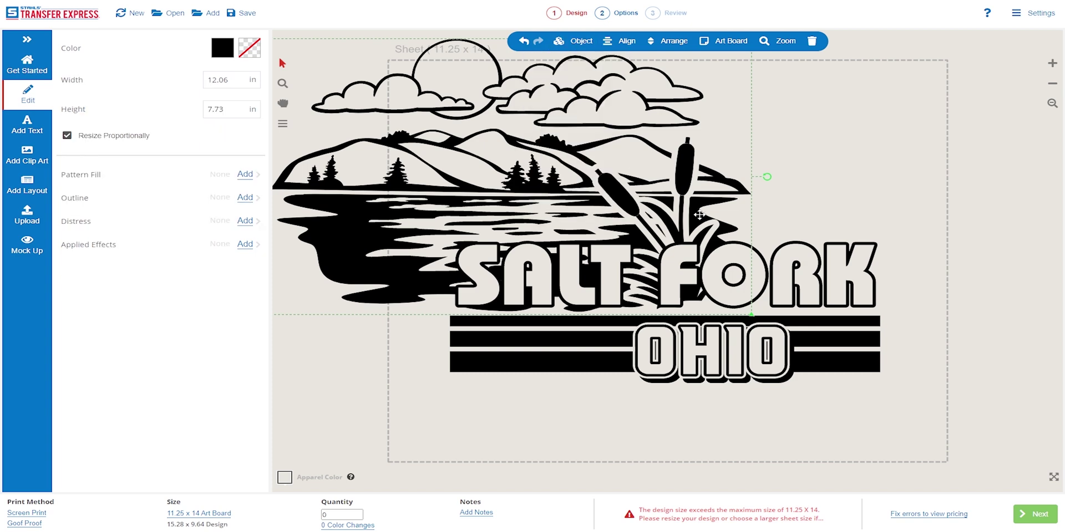
left_click(564, 233)
left_click(577, 41)
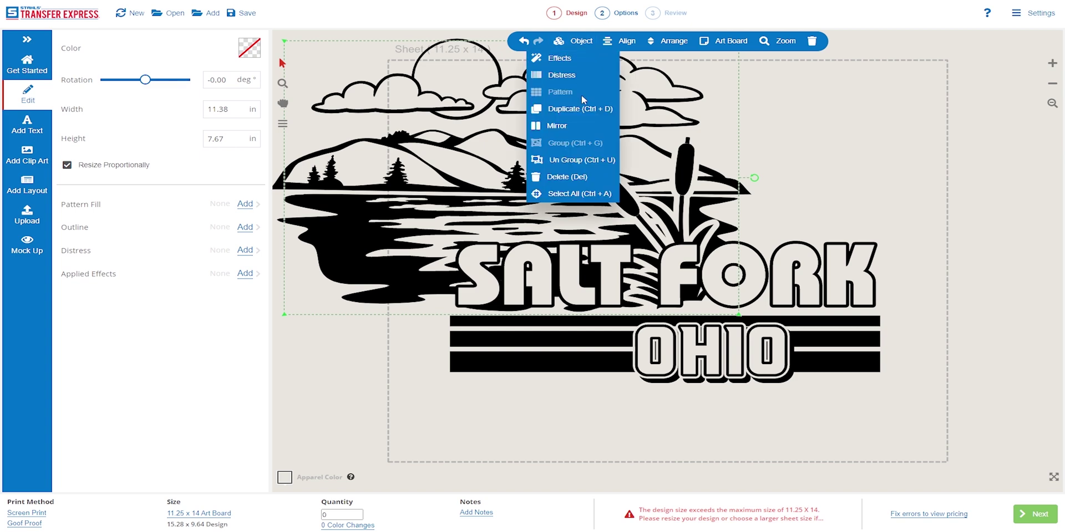
left_click(577, 160)
left_click(576, 224)
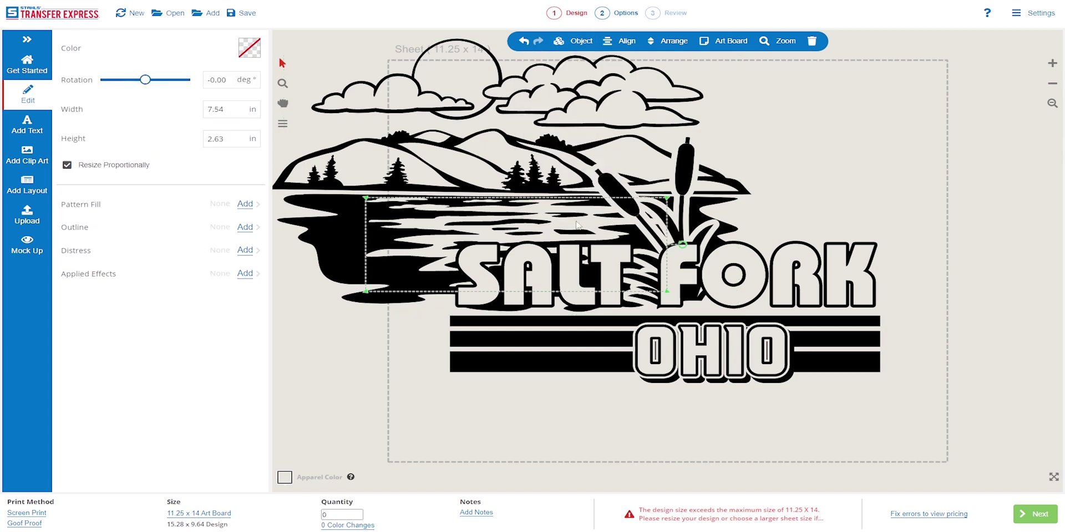
key("Delete")
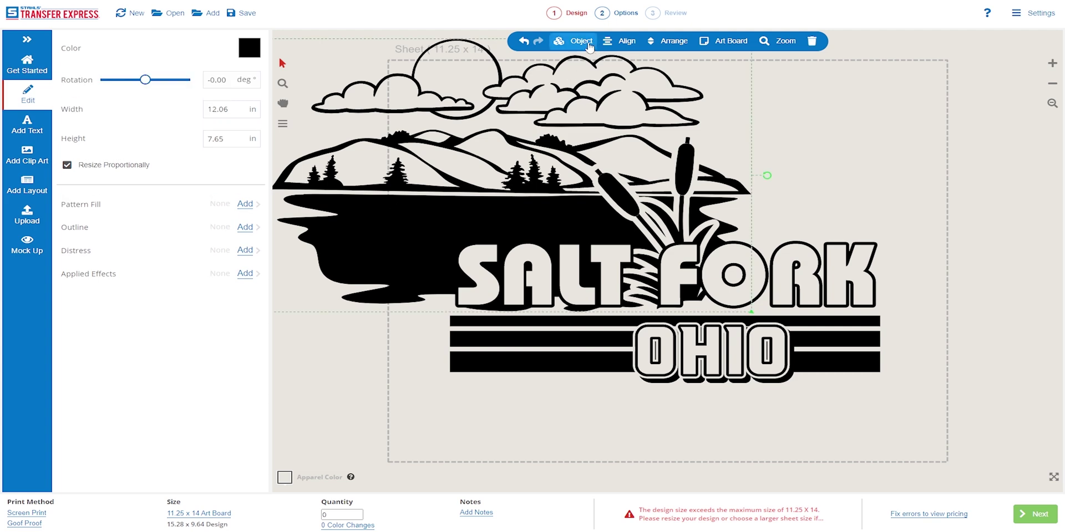
Un Group the lake-and-hills art, delete the solid black water, and marquee-select the cattails.
left_click(589, 44)
left_click(574, 161)
left_click(346, 253)
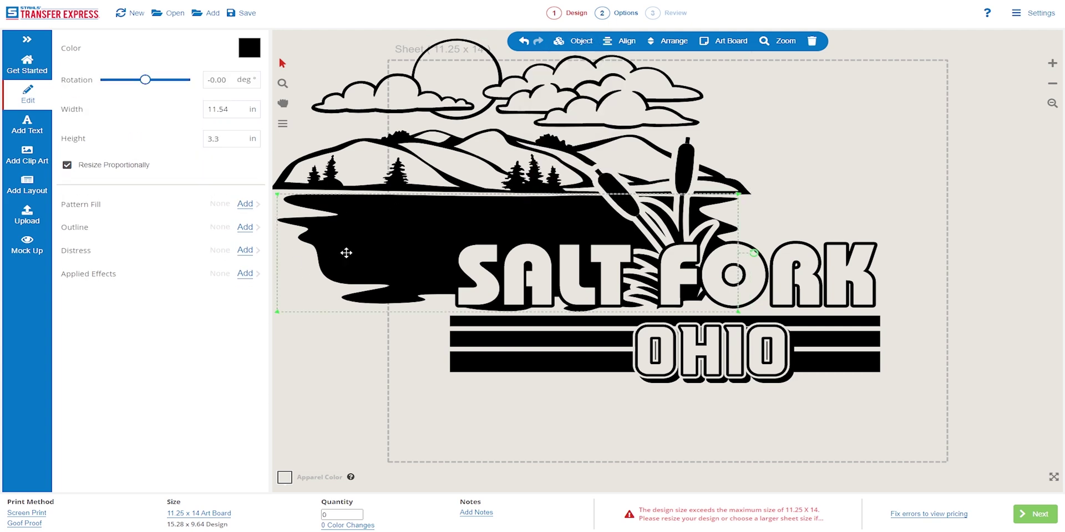
key("Delete")
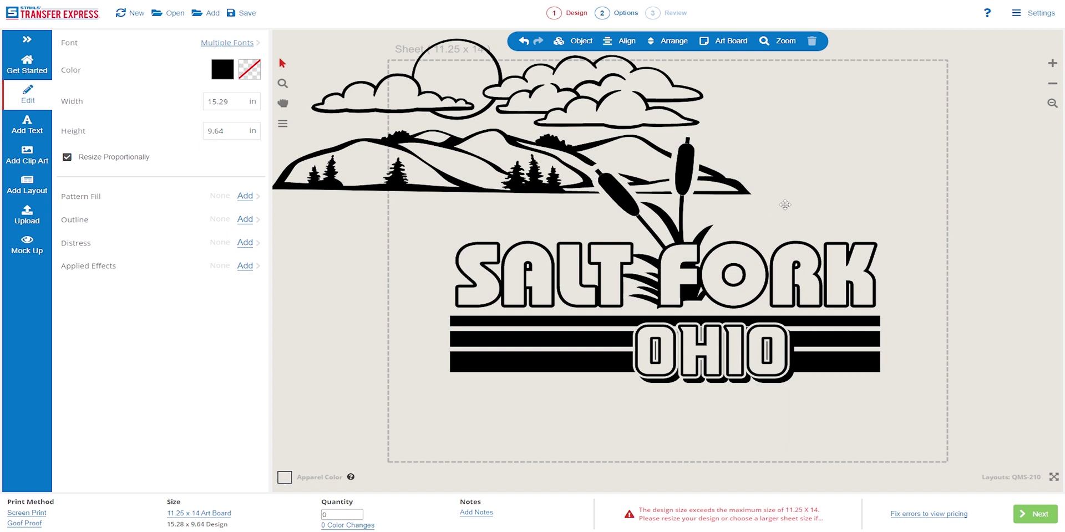
left_click_drag(801, 117, 539, 342)
left_click_drag(539, 342, 539, 342)
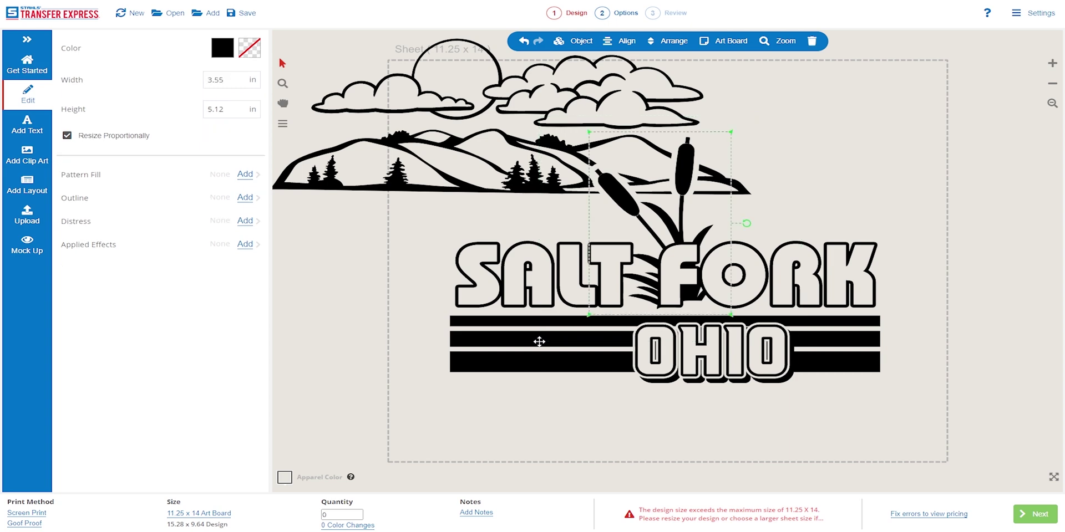
Bring the cattails to the top, move them beside OHIO, and shrink them to about 2.26 in wide.
left_click(675, 43)
left_click(674, 60)
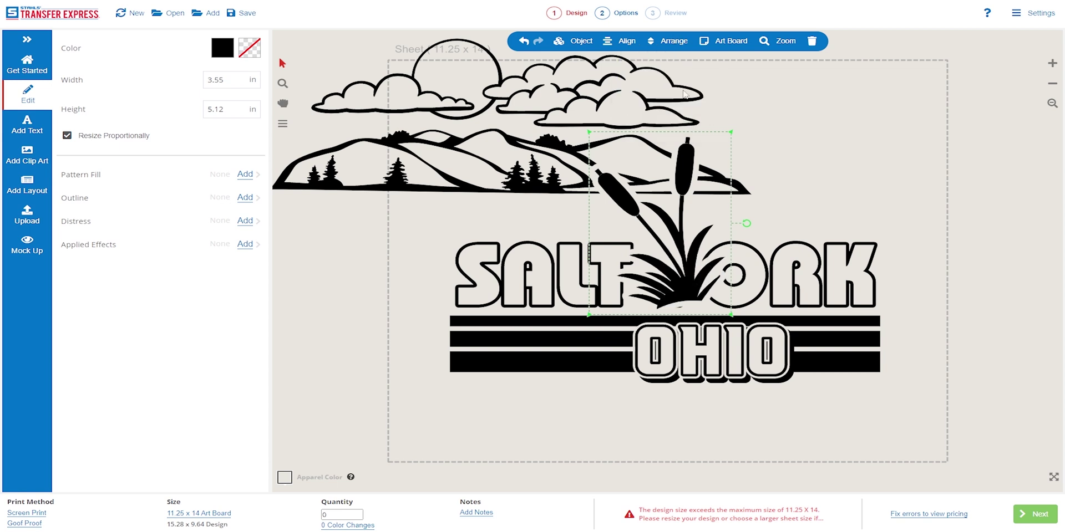
left_click_drag(688, 225, 922, 317)
left_click_drag(929, 229, 909, 276)
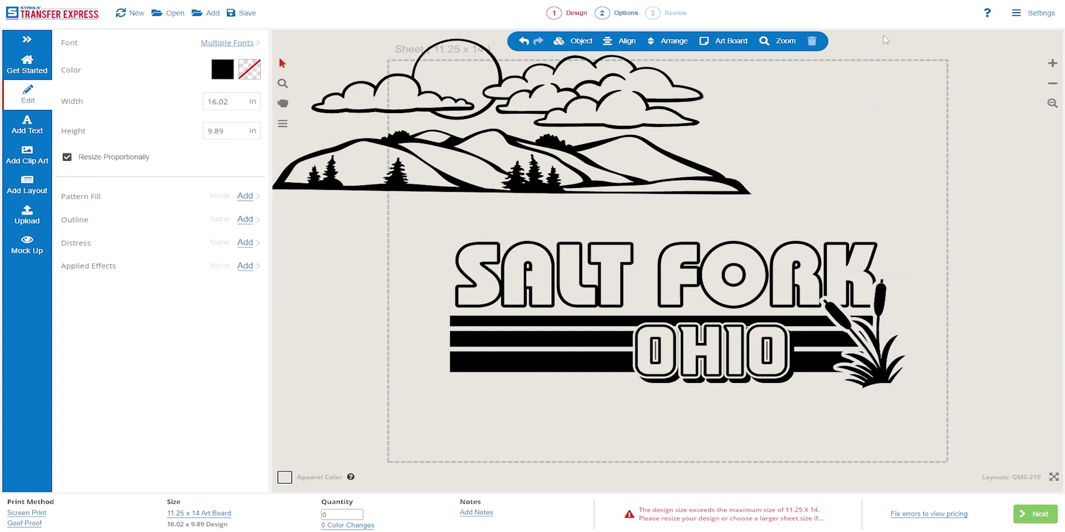
Move the mountains-and-clouds art above SALT FORK at 10.84 in wide and shift OHIO right.
left_click_drag(443, 164, 607, 203)
left_click_drag(917, 234, 883, 232)
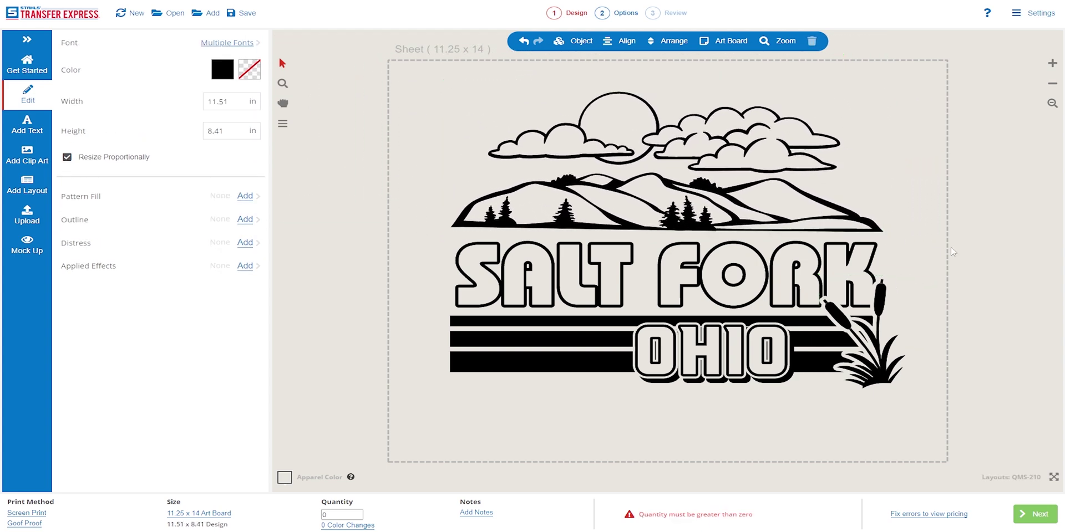
left_click_drag(764, 334, 794, 334)
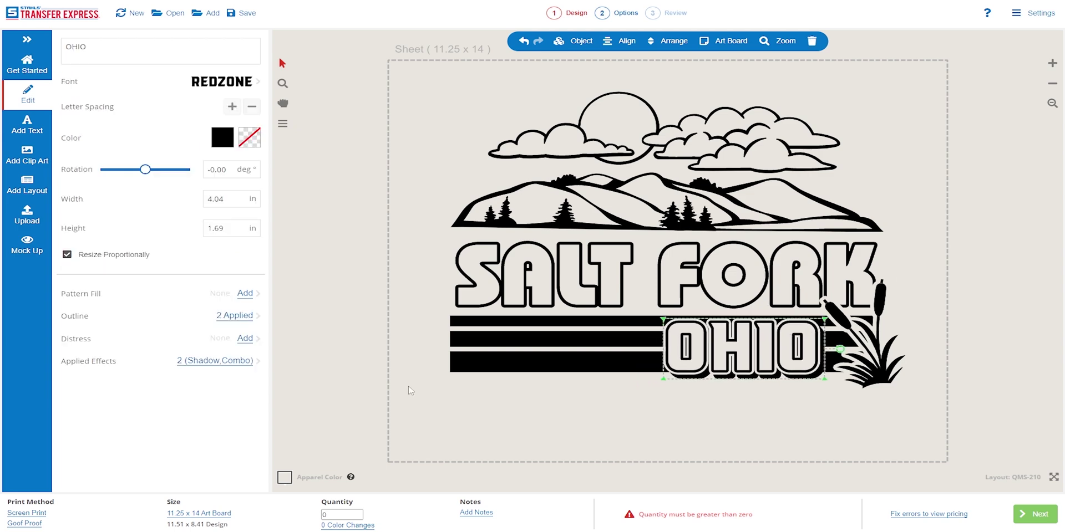
left_click(379, 382)
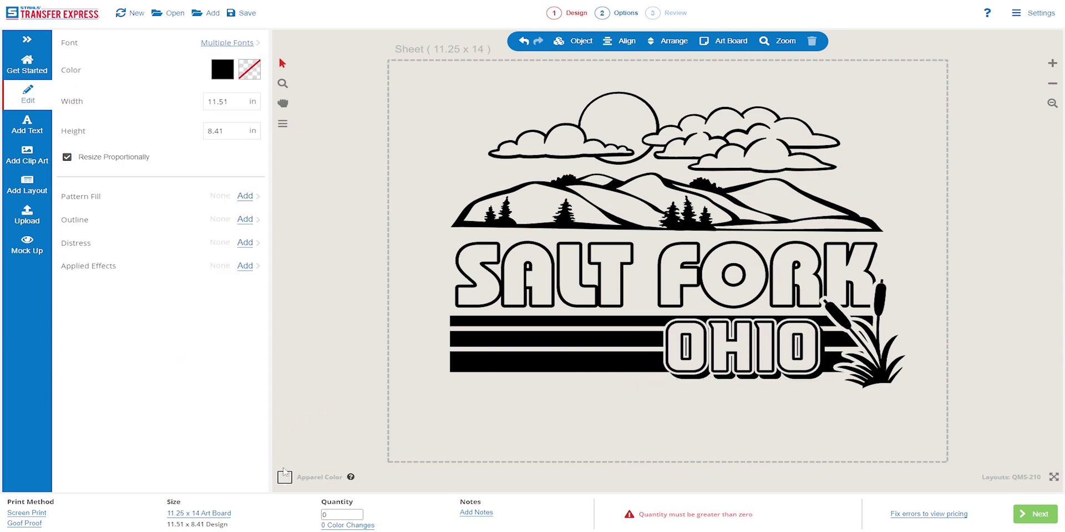
left_click(284, 478)
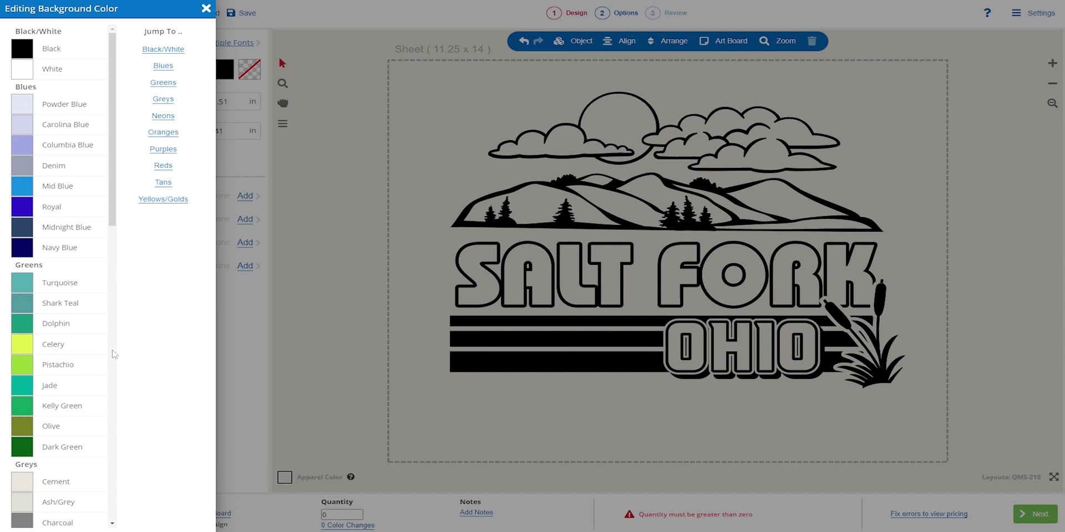
Choose Dark Green from the Greens as the apparel colour, then select the whole design.
scroll(112, 231, "down", 1)
scroll(112, 231, "down", 3)
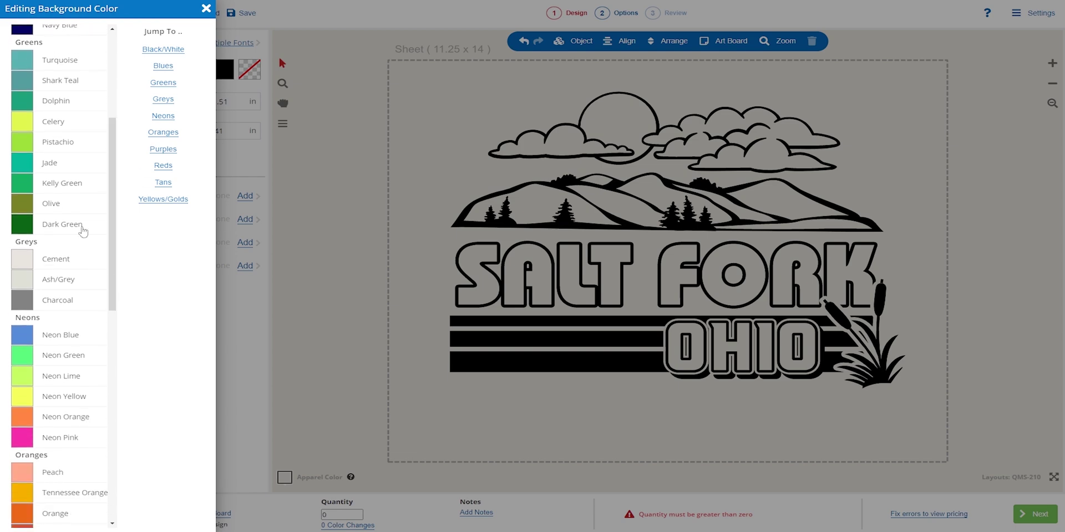
left_click(82, 228)
left_click(374, 259)
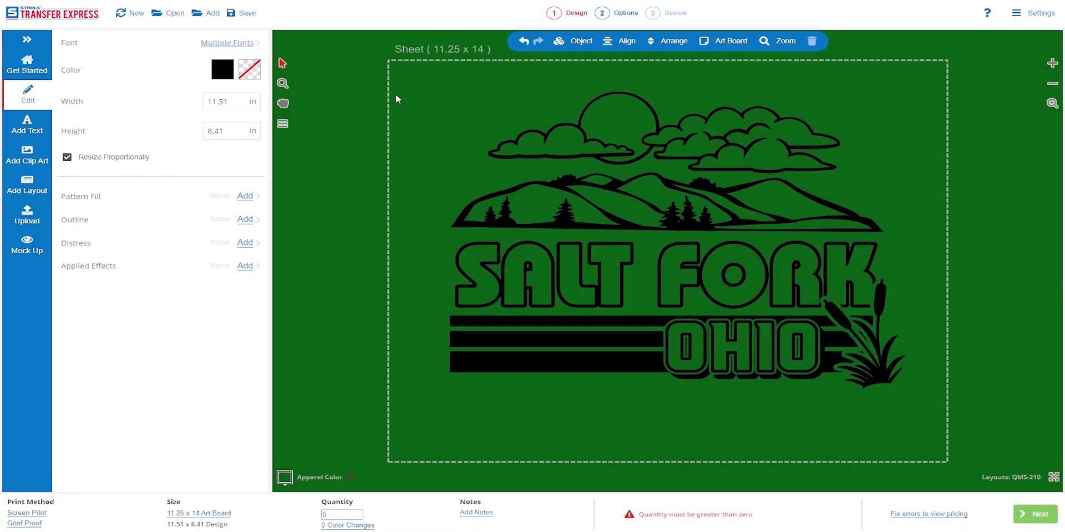
key("ctrl+a")
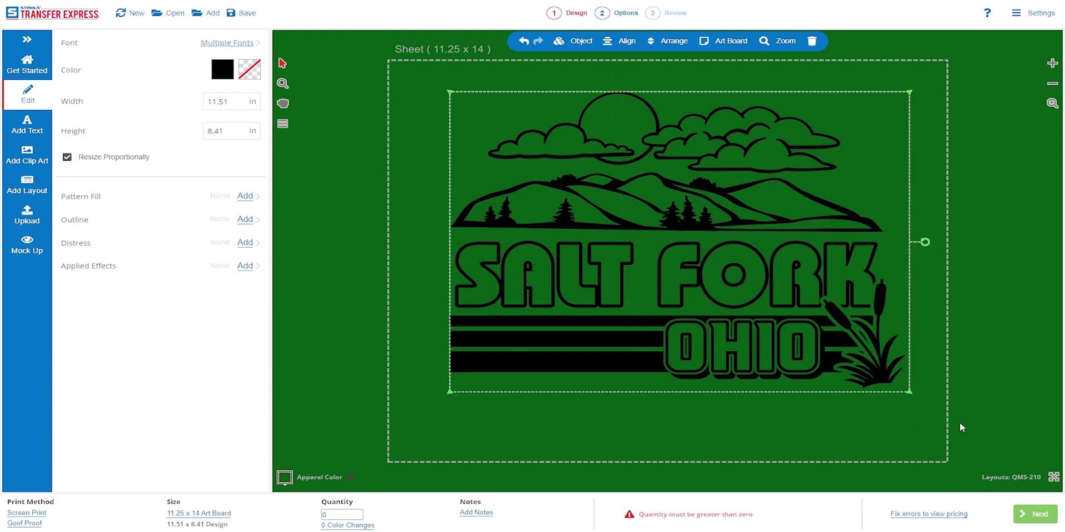
Recolour the entire SALT FORK OHIO artwork from black to White ink.
left_click(220, 75)
left_click(120, 173)
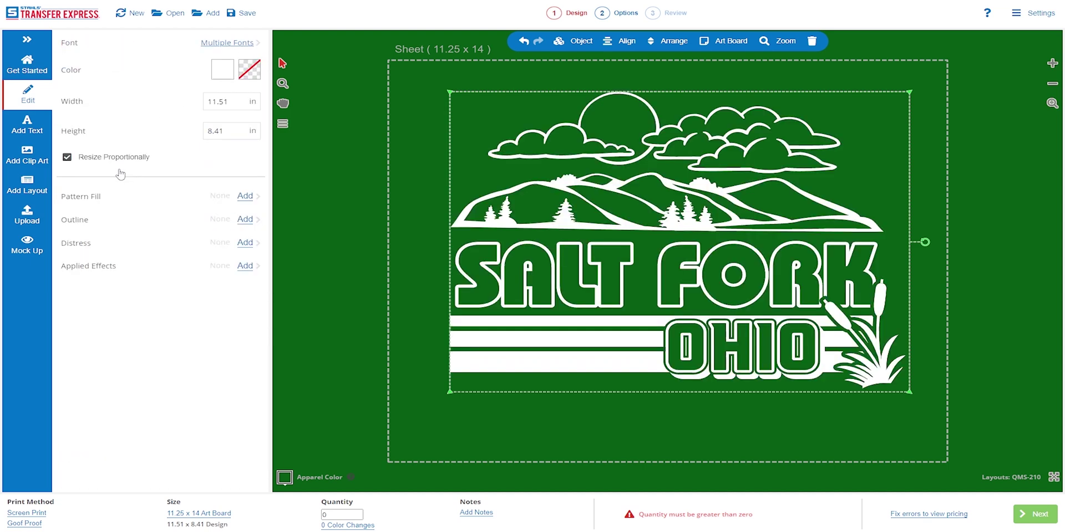
left_click(370, 242)
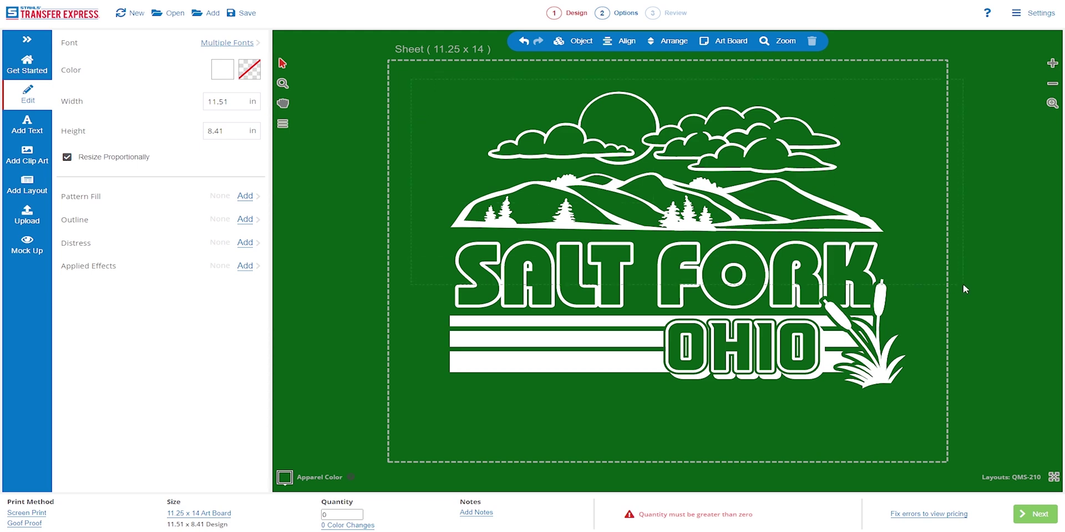
left_click_drag(963, 284, 963, 284)
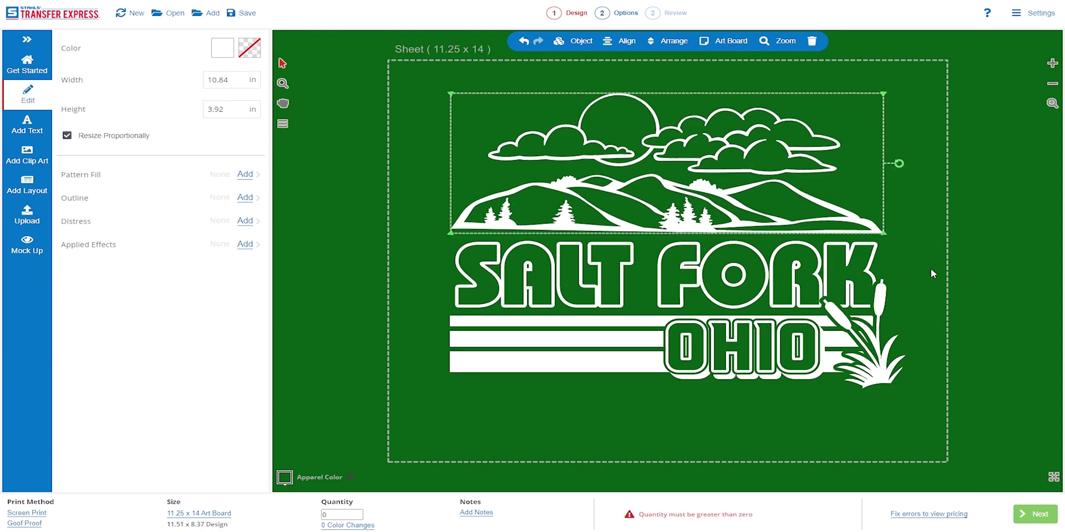
key("ctrl+a")
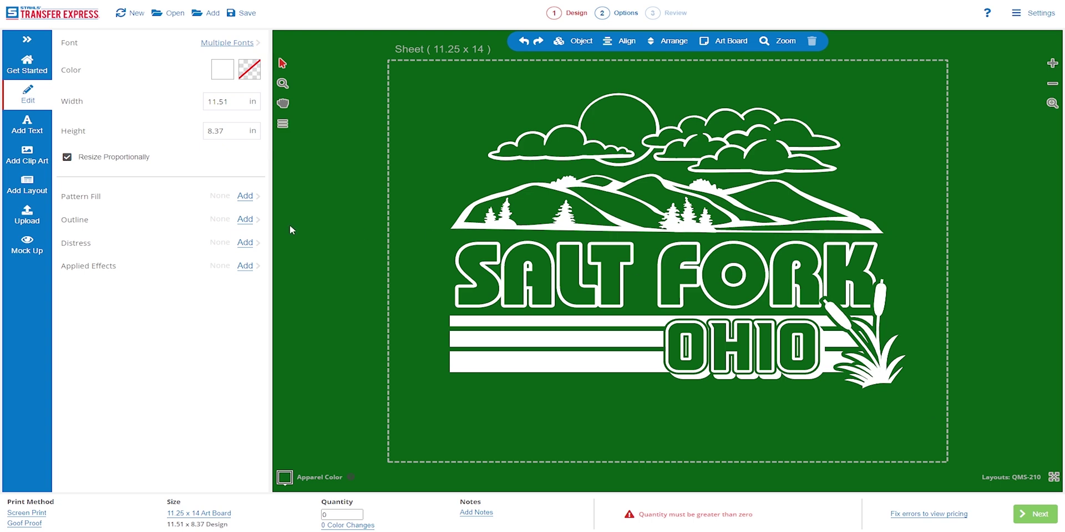
Load the Vacation-Green-Sweatshirt photo as the mock-up background with the watermark turned off.
left_click(27, 244)
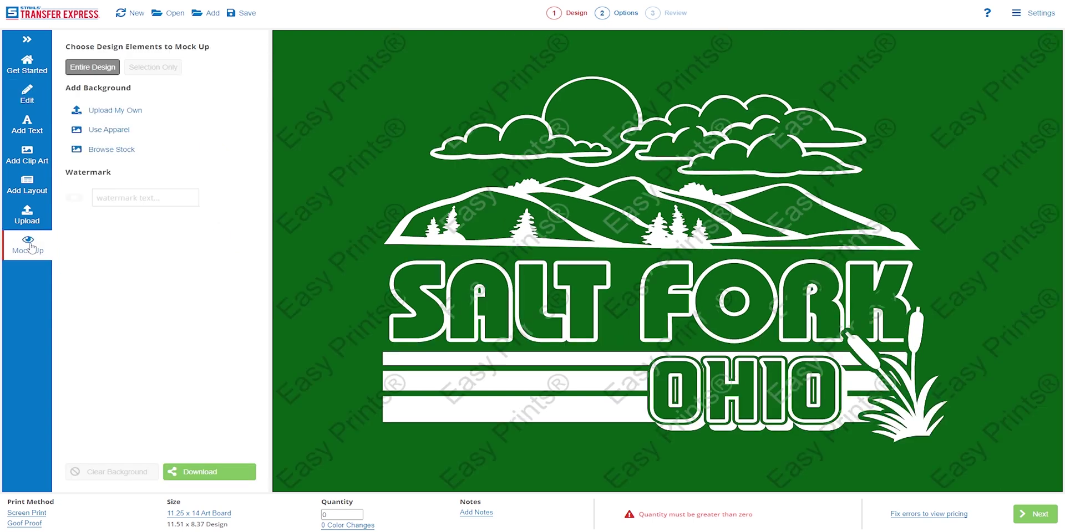
left_click(113, 111)
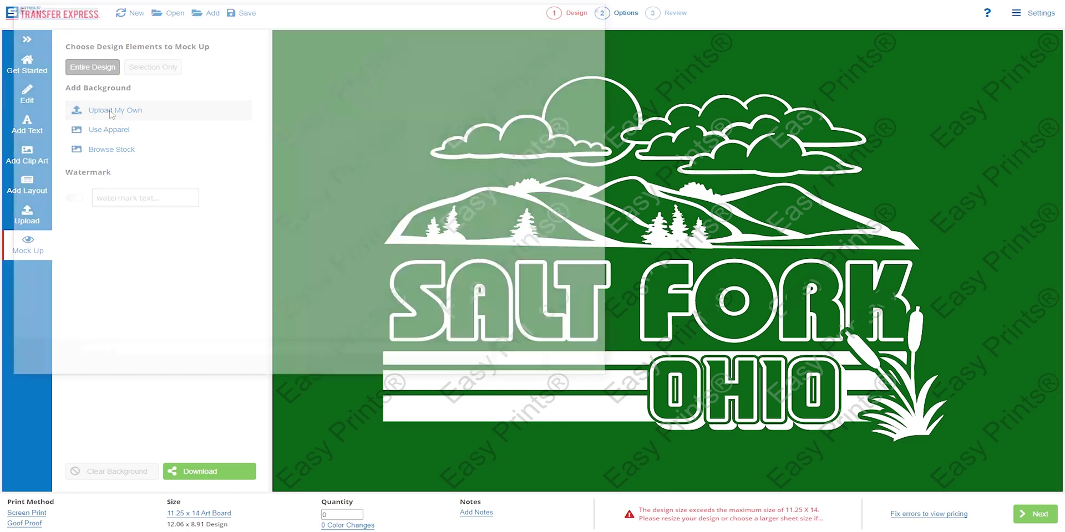
left_click(586, 96)
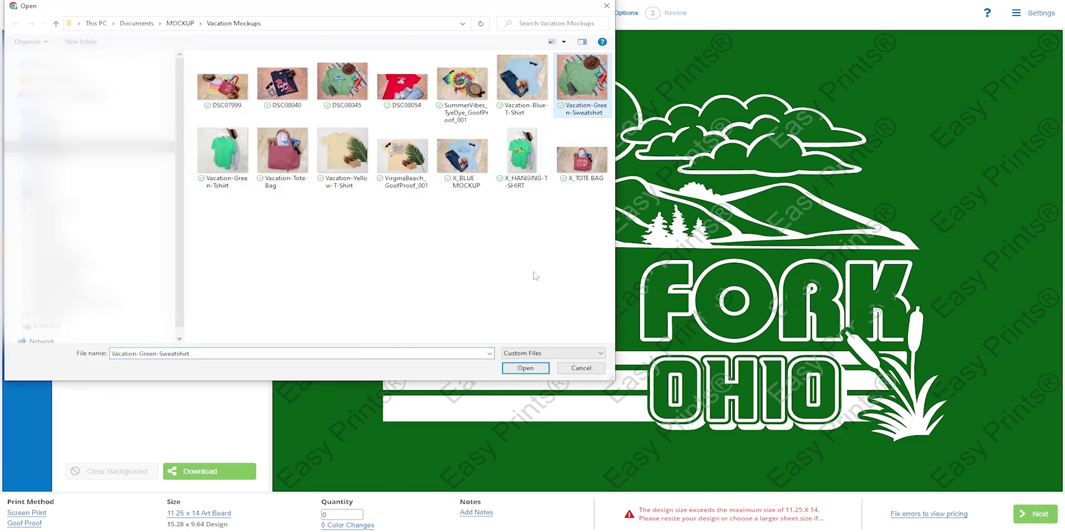
left_click(525, 368)
left_click(77, 198)
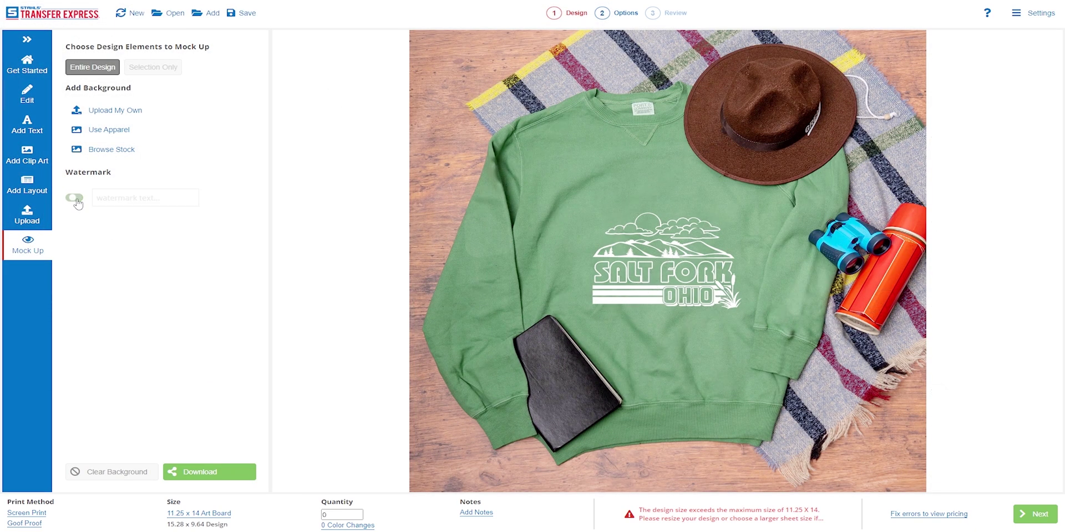
Move the design up onto the sweatshirt chest and enlarge it across the chest.
left_click_drag(665, 261, 628, 208)
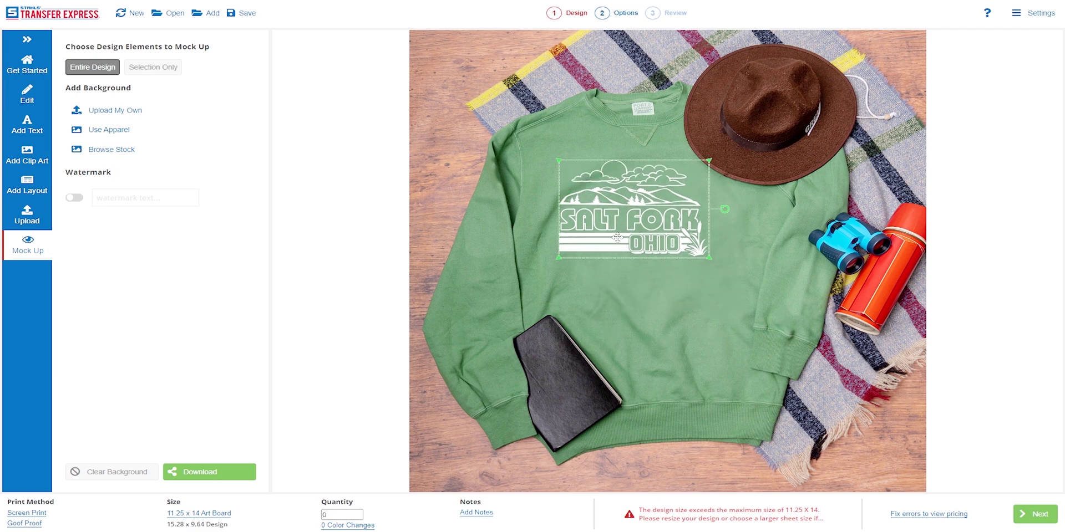
left_click_drag(724, 271, 759, 291)
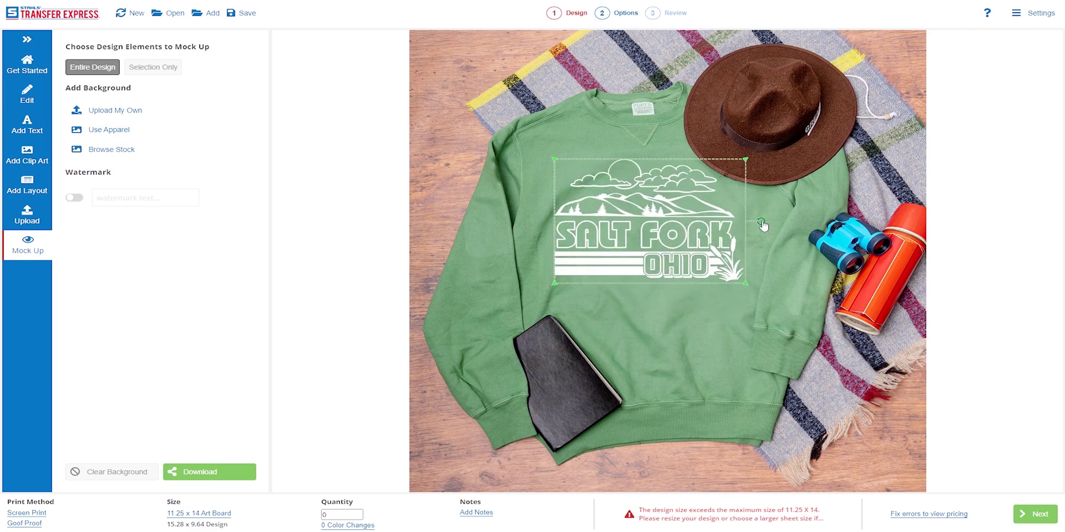
left_click_drag(699, 231, 702, 232)
left_click(918, 252)
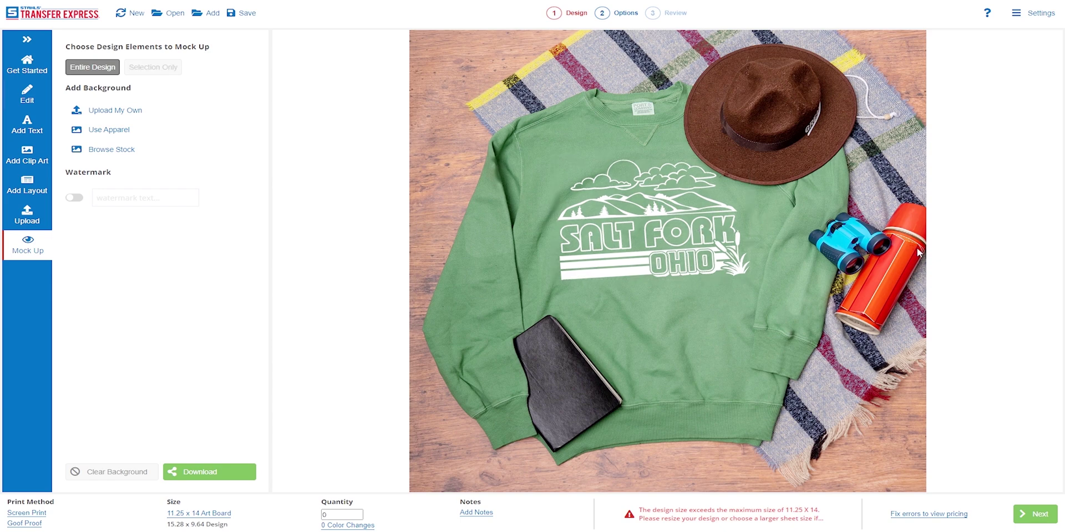